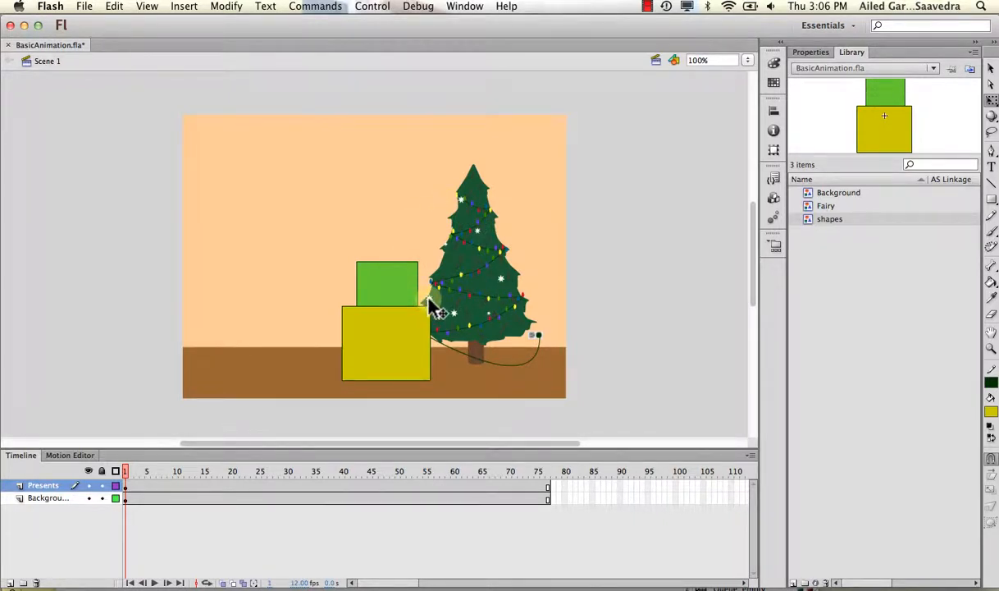
Select the stacked presents on the stage and change their instance type to Movie Clip.
left_click(820, 196)
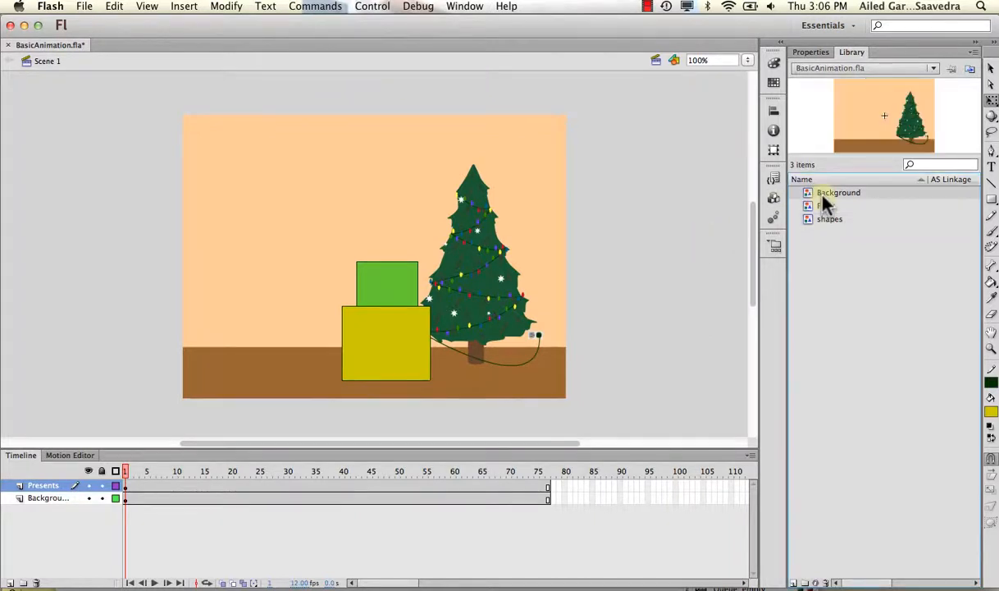
left_click(822, 217)
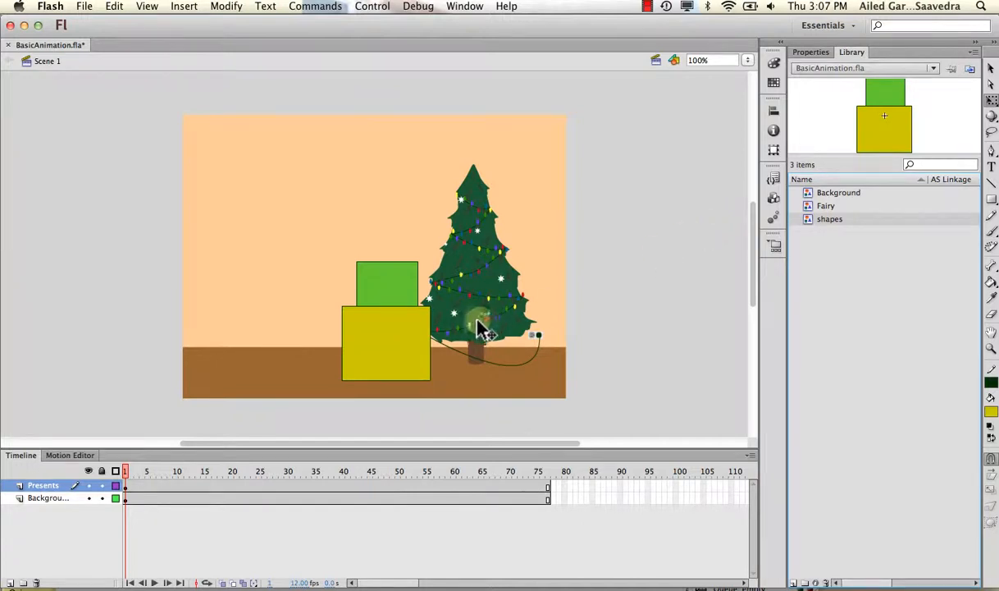
left_click(391, 321)
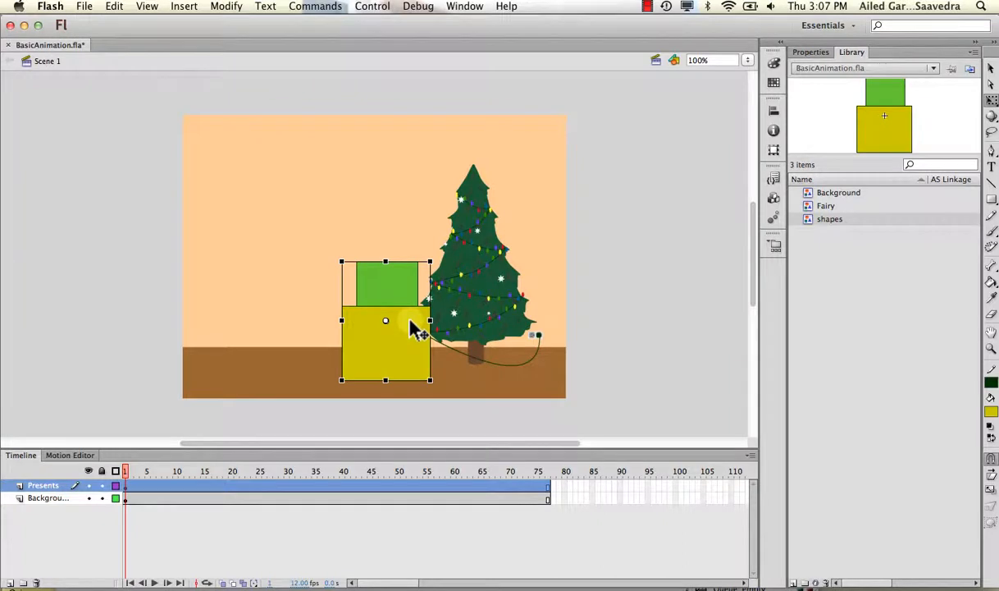
left_click(811, 54)
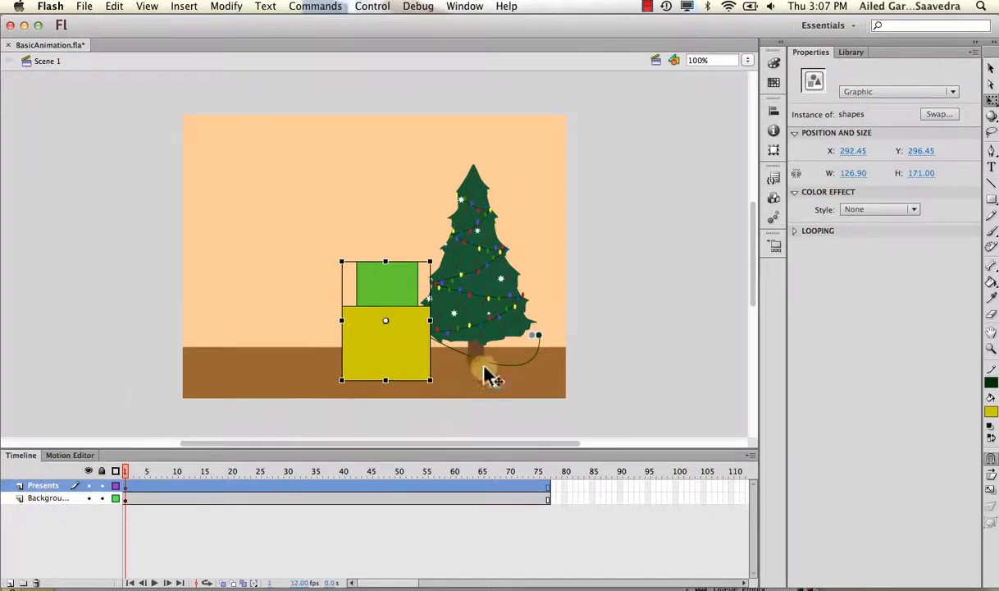
left_click(869, 91)
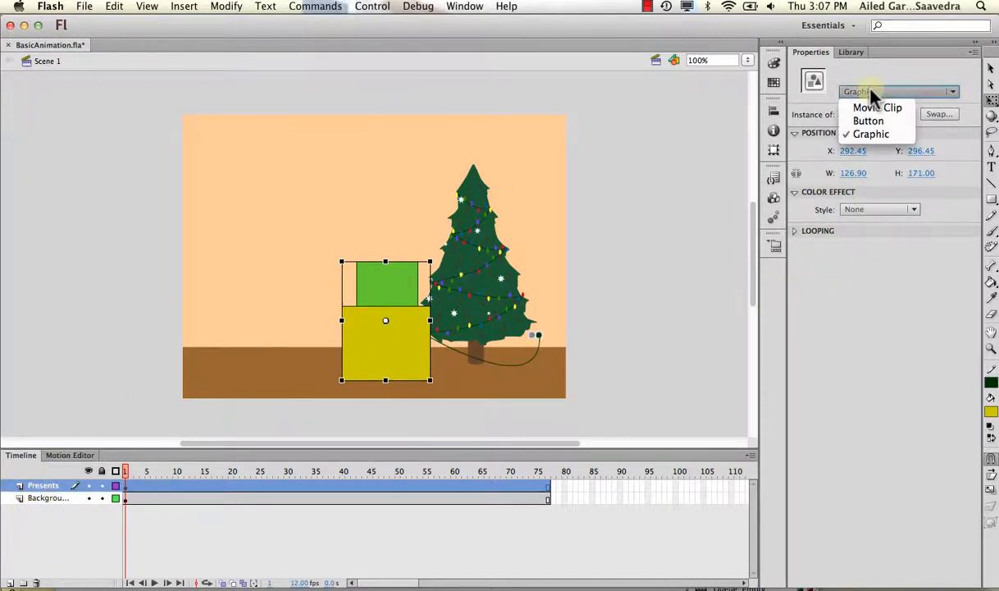
left_click(872, 110)
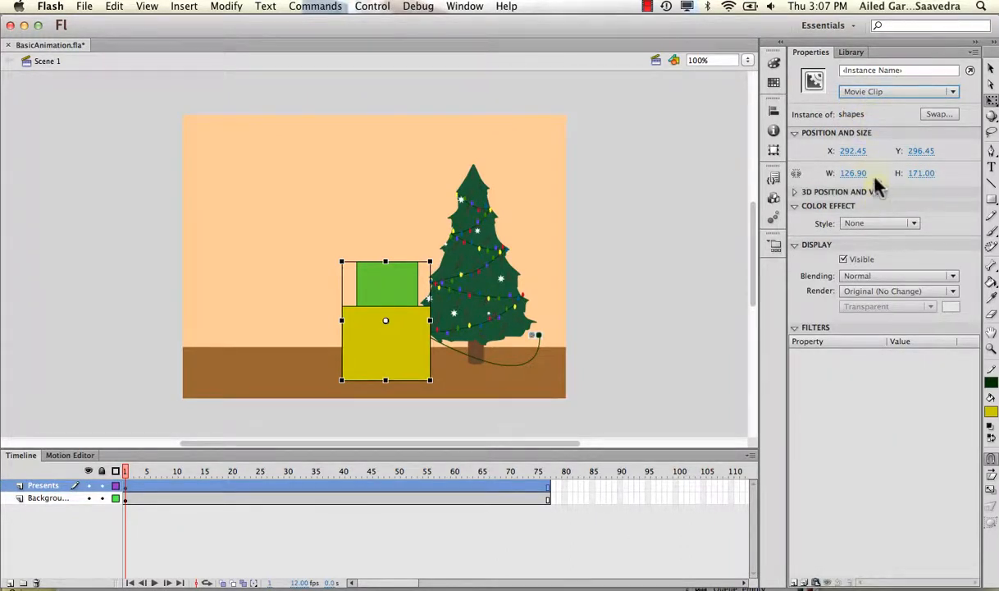
left_click(887, 92)
left_click(890, 136)
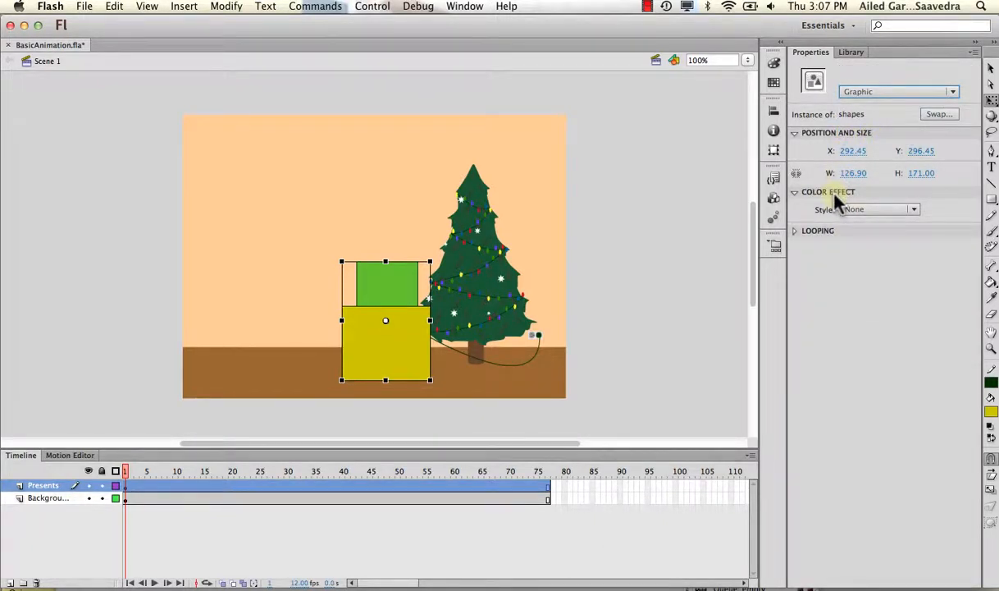
left_click(882, 91)
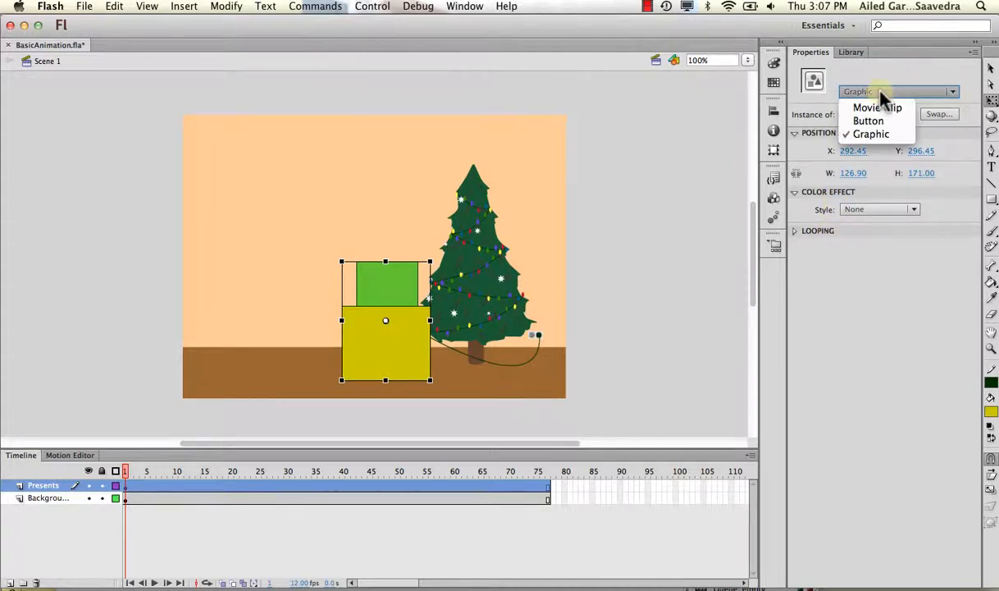
left_click(880, 108)
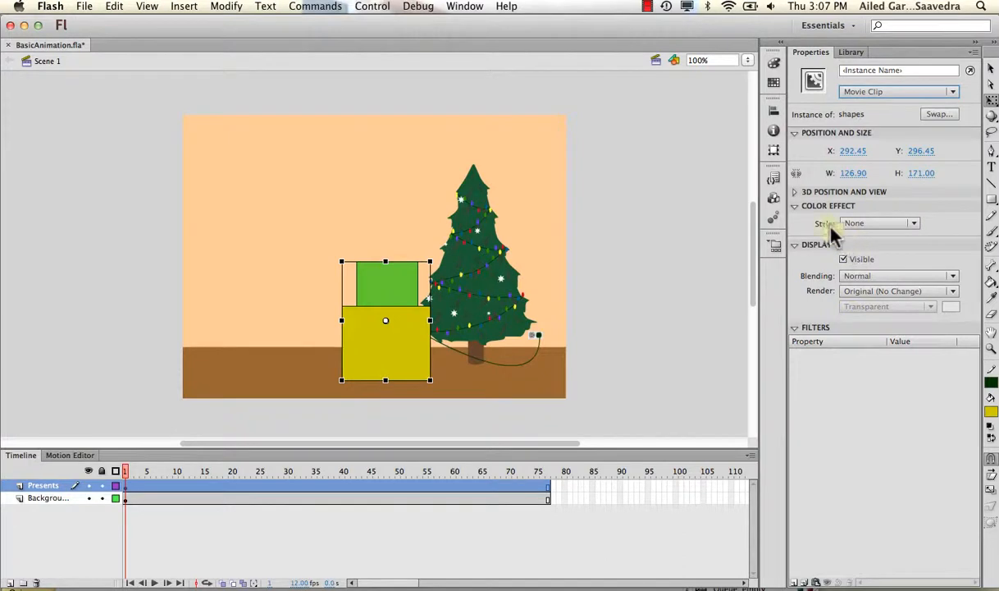
Apply an Alpha color effect to the presents and lower it to 33%.
left_click(914, 225)
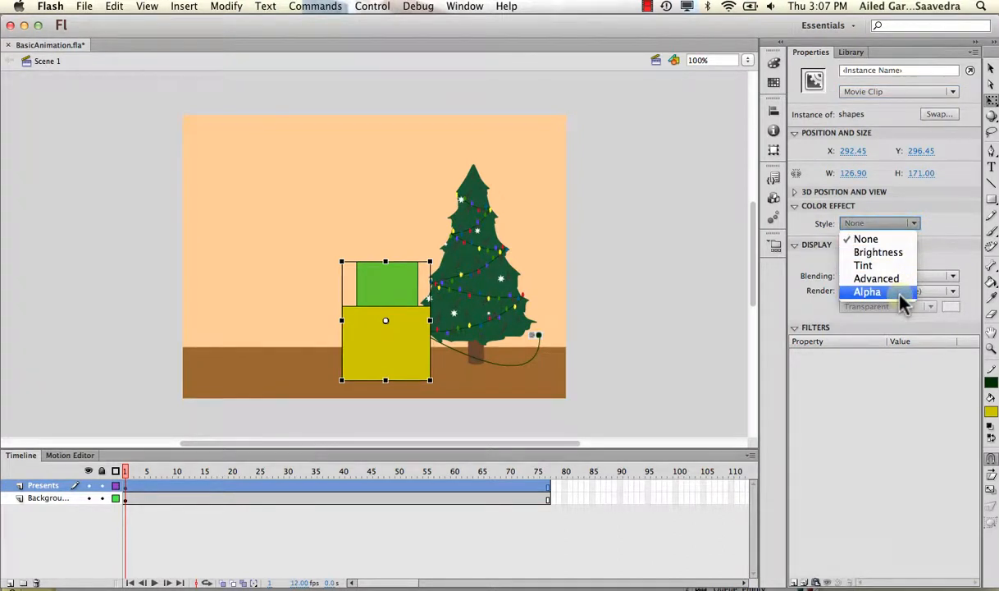
left_click(900, 294)
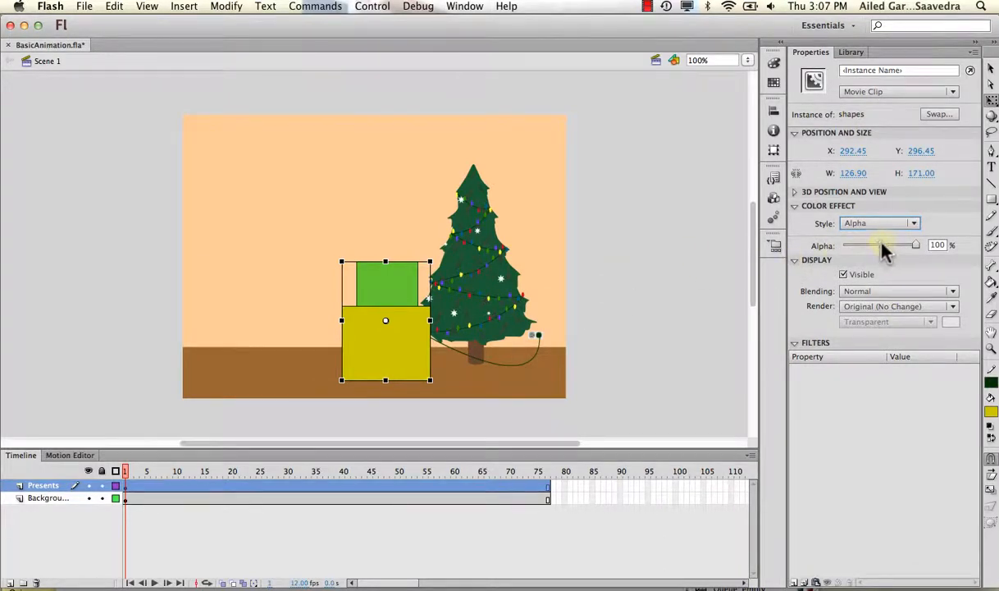
left_click_drag(916, 245, 869, 247)
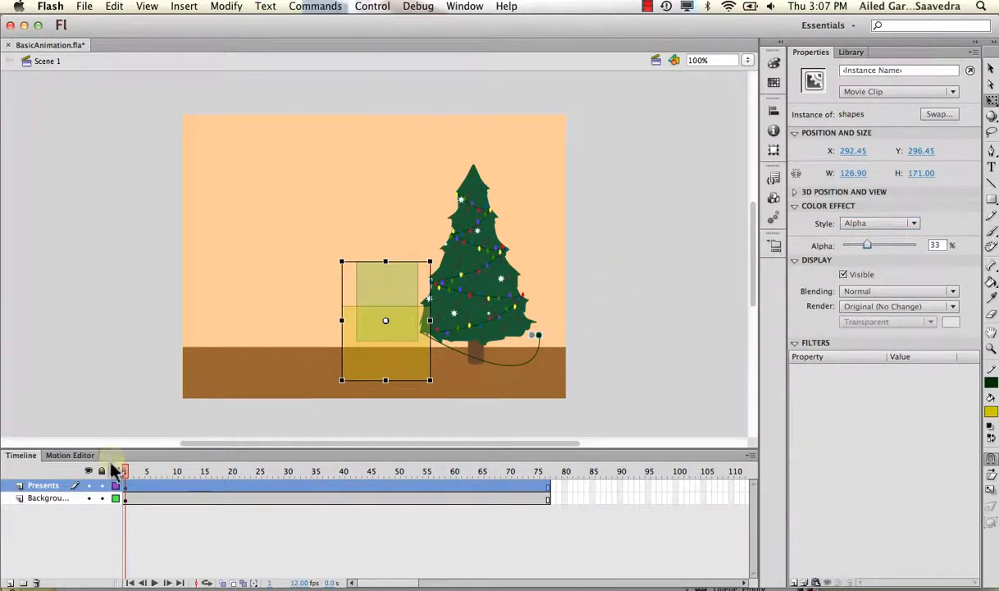
left_click_drag(148, 472, 127, 460)
left_click(369, 350)
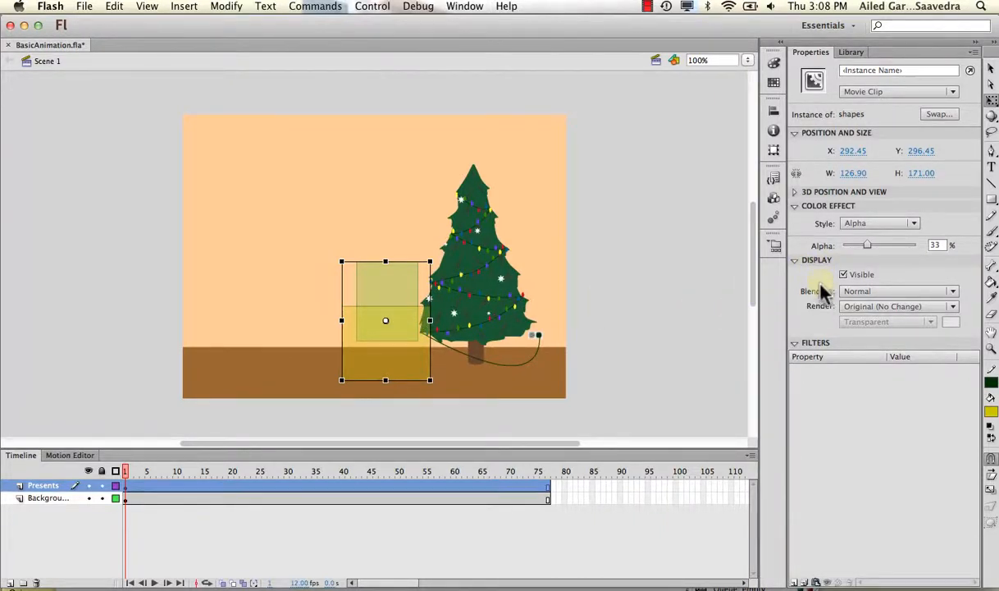
Set the presents' blending to Layer and shift them slightly up to about X 294, Y 291.
left_click(862, 291)
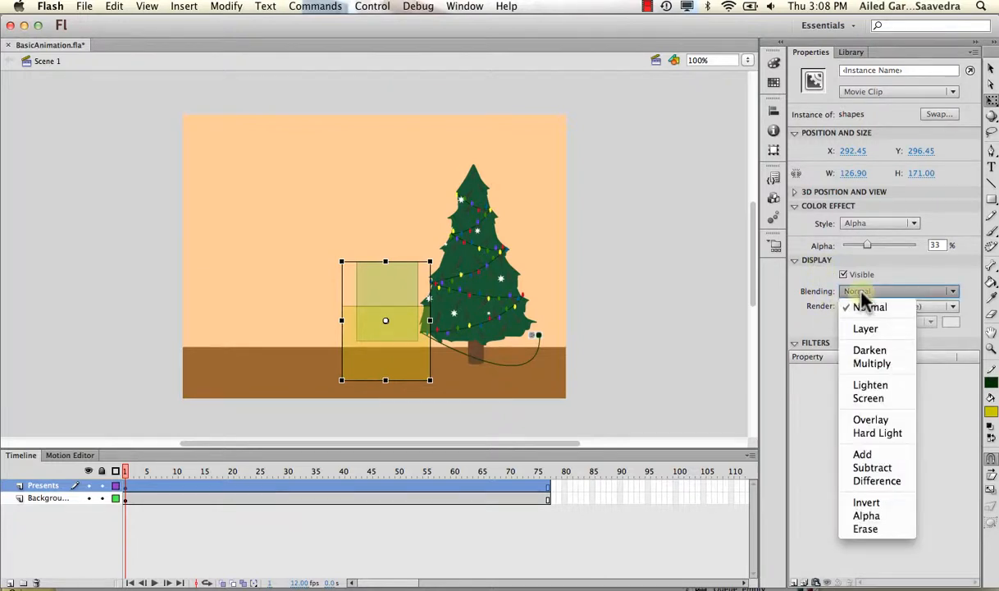
left_click(868, 329)
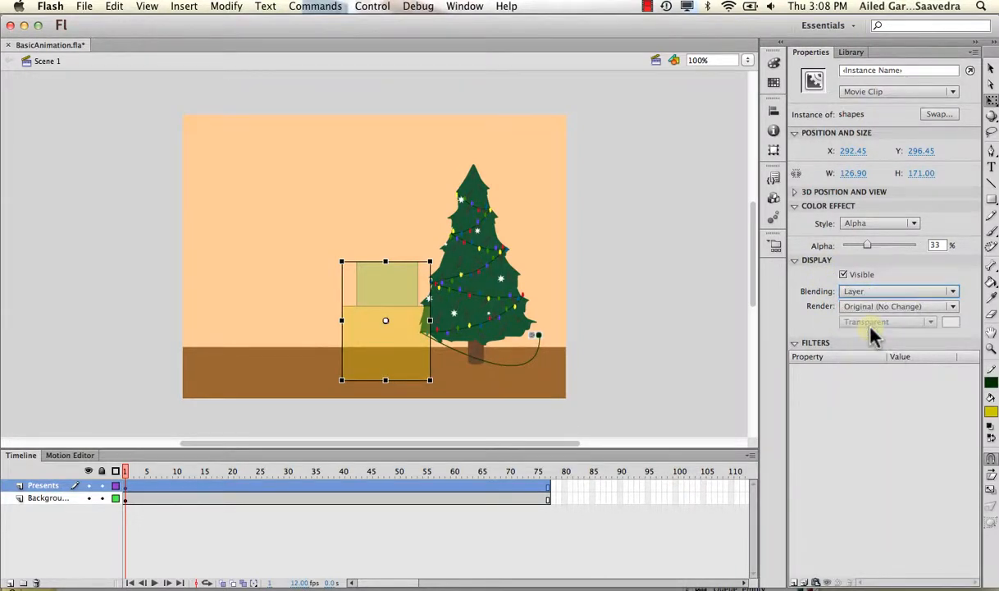
mouse_move(387, 285)
left_mouse_down()
mouse_move(363, 222)
mouse_move(350, 242)
mouse_move(384, 292)
mouse_move(395, 283)
left_mouse_up()
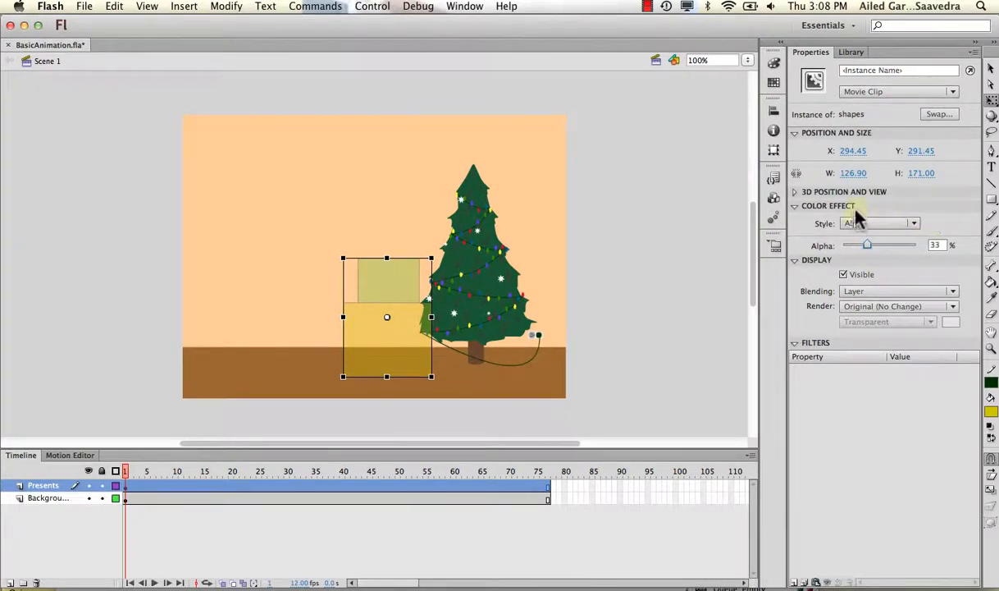
Switch the presents' color effect to a purple Tint with Red 164, Green 41 and Blue 224.
left_click(875, 225)
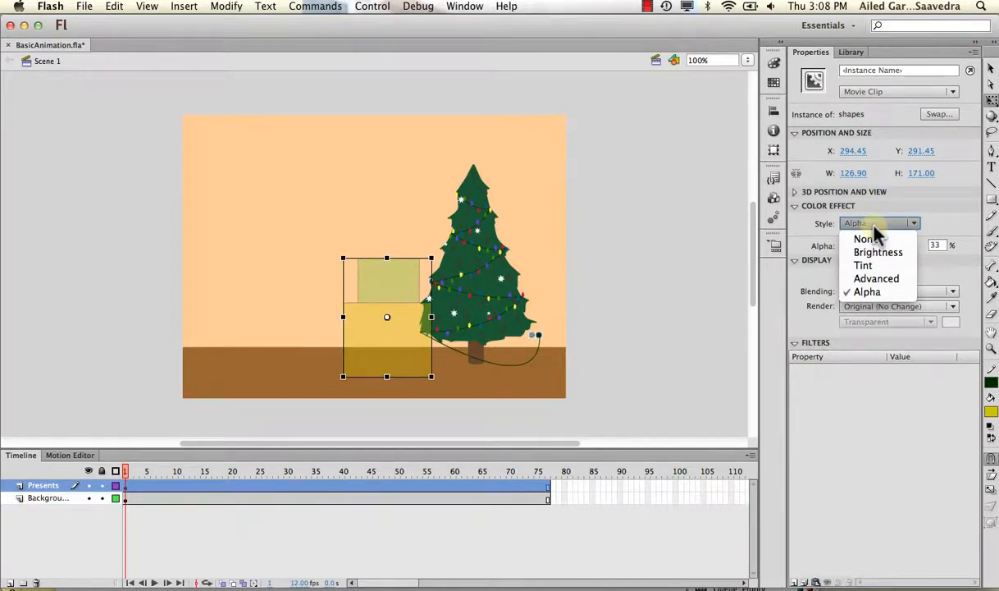
left_click(874, 267)
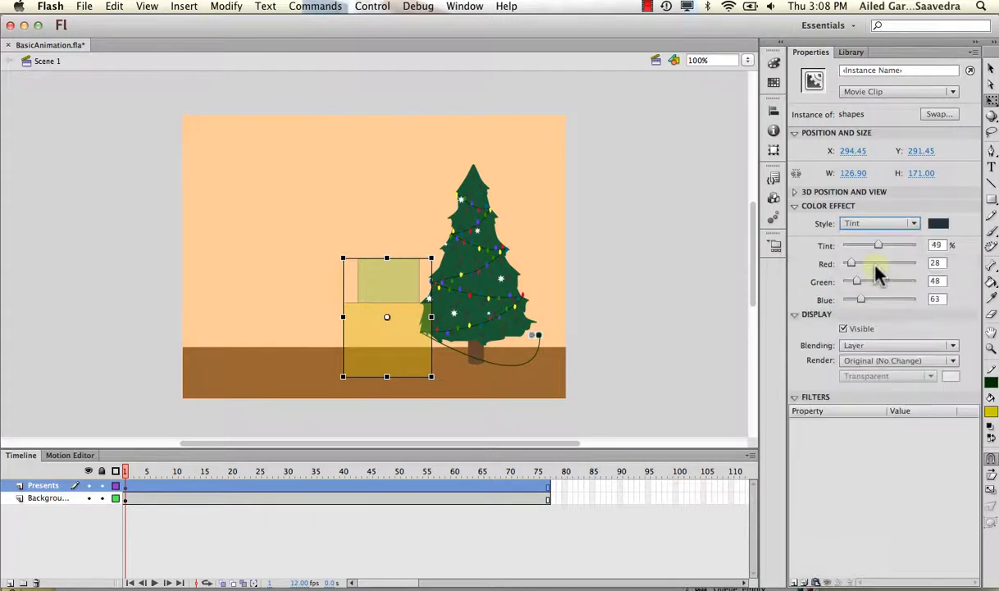
left_click_drag(874, 268, 896, 282)
left_click_drag(862, 299, 849, 277)
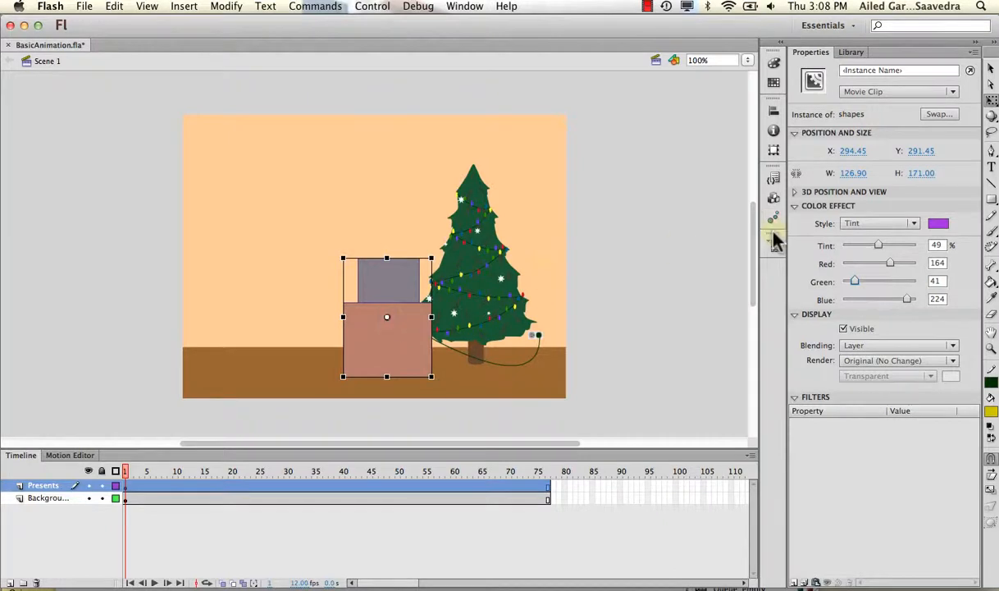
Change the presents' color effect to Advanced with Alpha at 50% and Red at 90%.
left_click(909, 223)
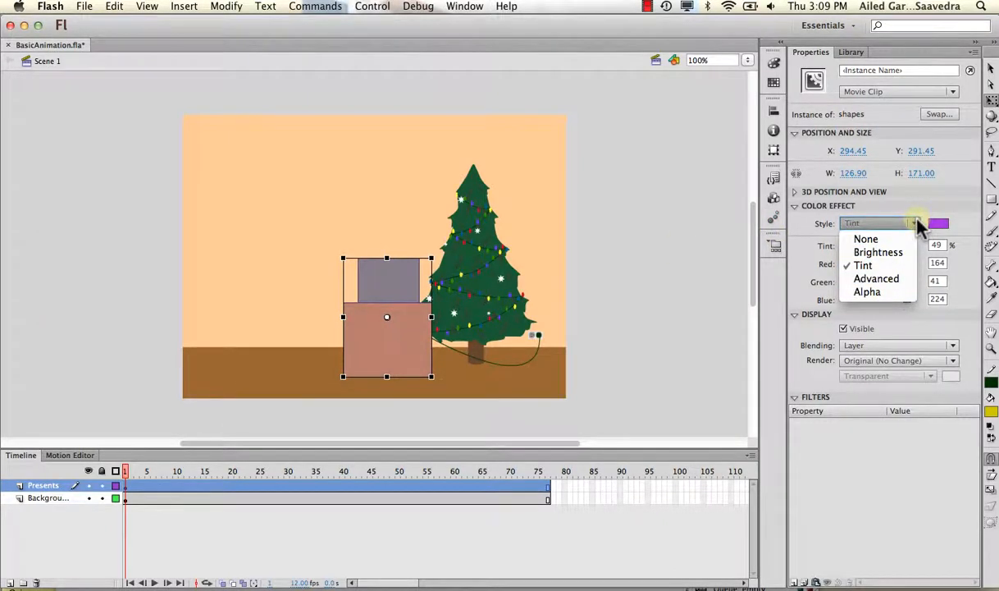
left_click(902, 283)
left_click_drag(854, 250, 832, 251)
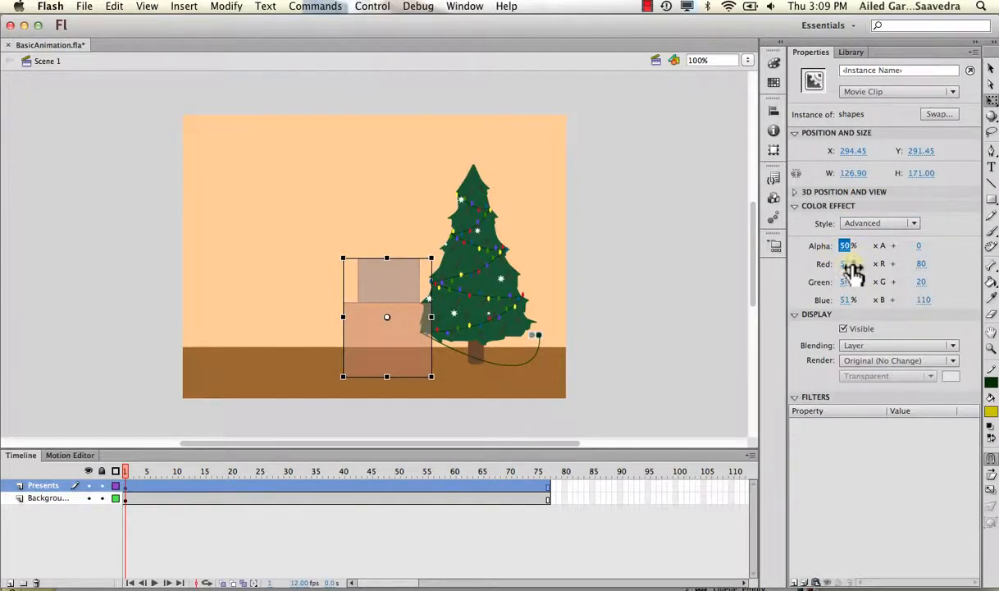
left_click_drag(848, 263, 876, 274)
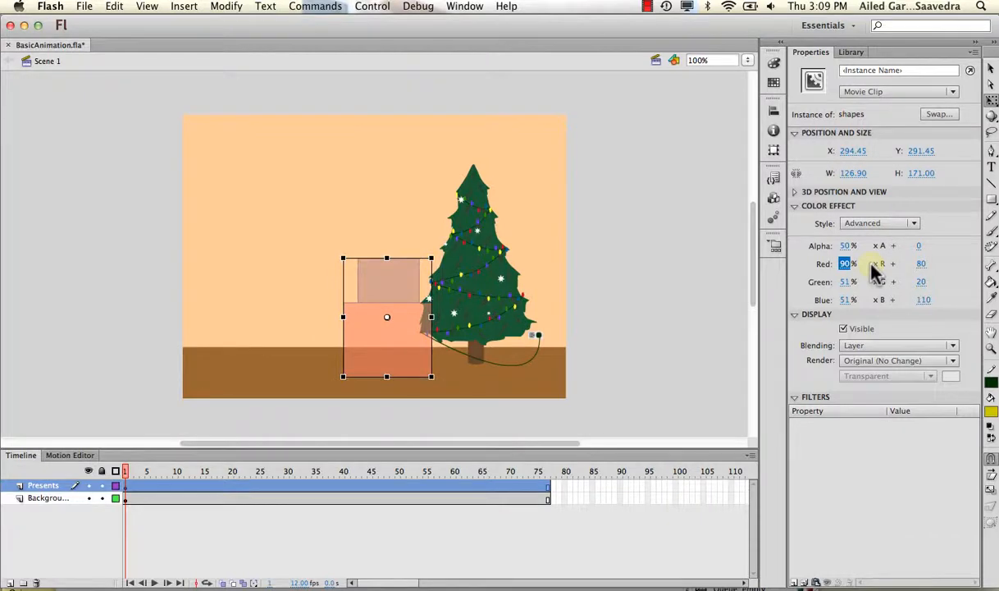
Try Normal blending on the presents, return it to Layer and deselect them.
left_click(853, 347)
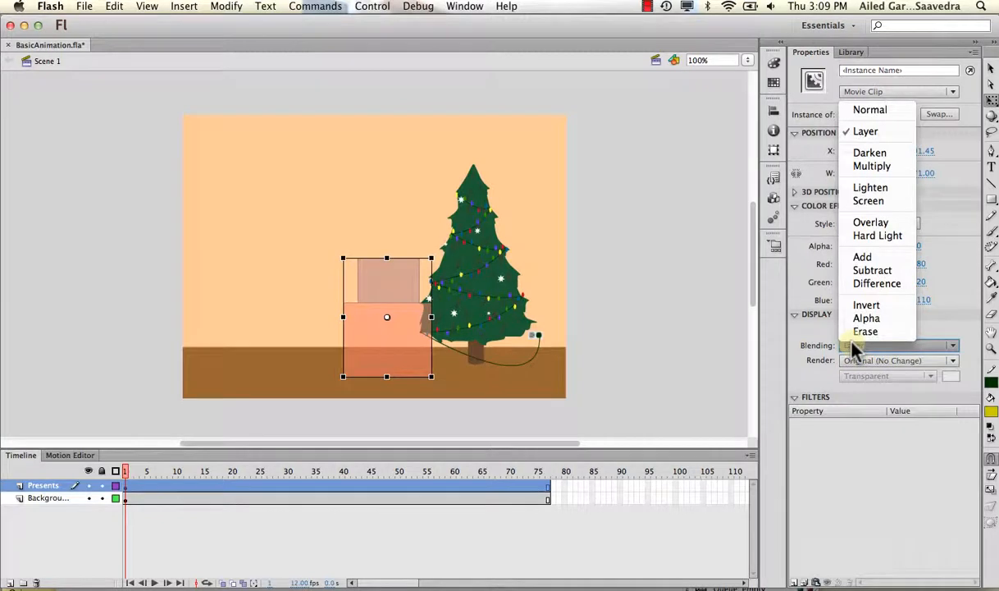
left_click(867, 110)
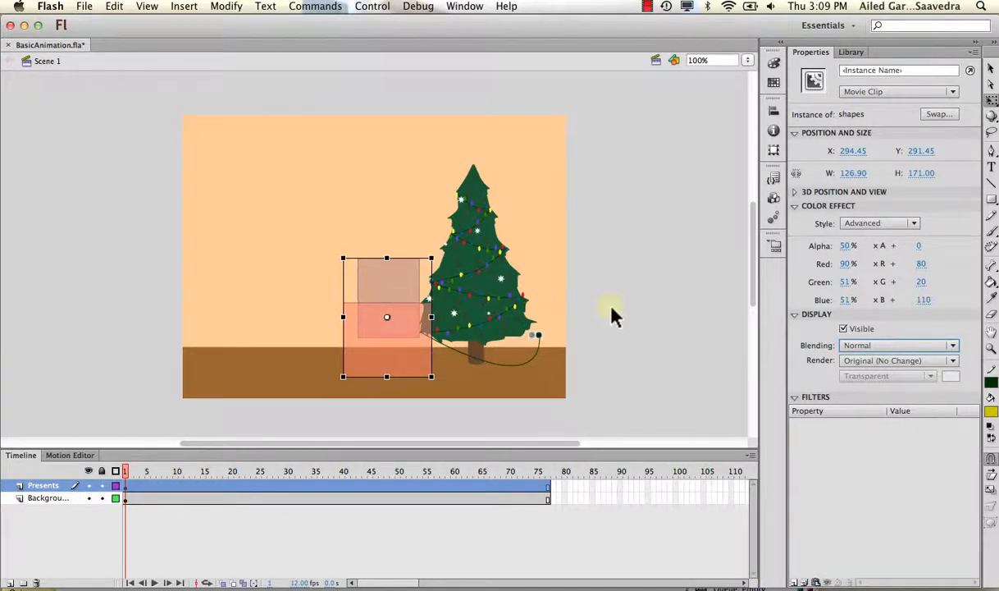
left_click(865, 346)
left_click(866, 132)
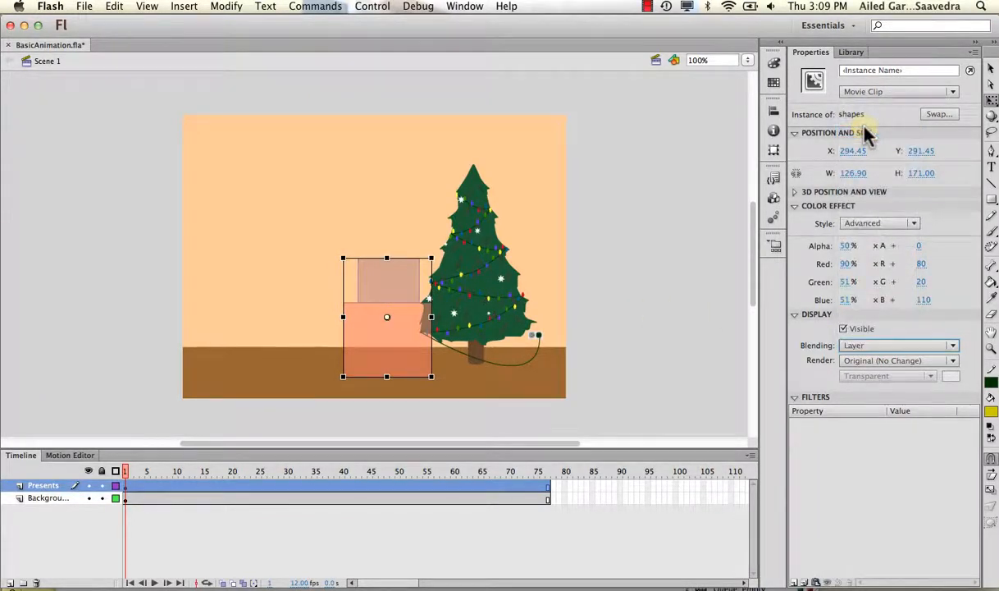
left_click(626, 294)
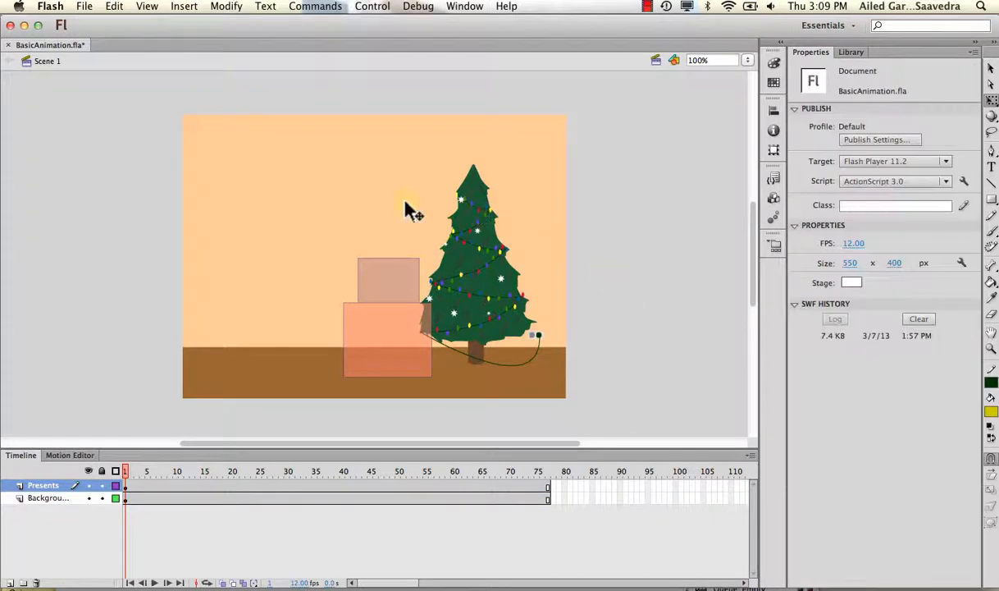
Add a new layer above the Presents layer at frame 1 and name it "Presents animation".
left_click_drag(128, 471, 281, 471)
left_click(125, 471)
left_click(11, 582)
left_click(48, 486)
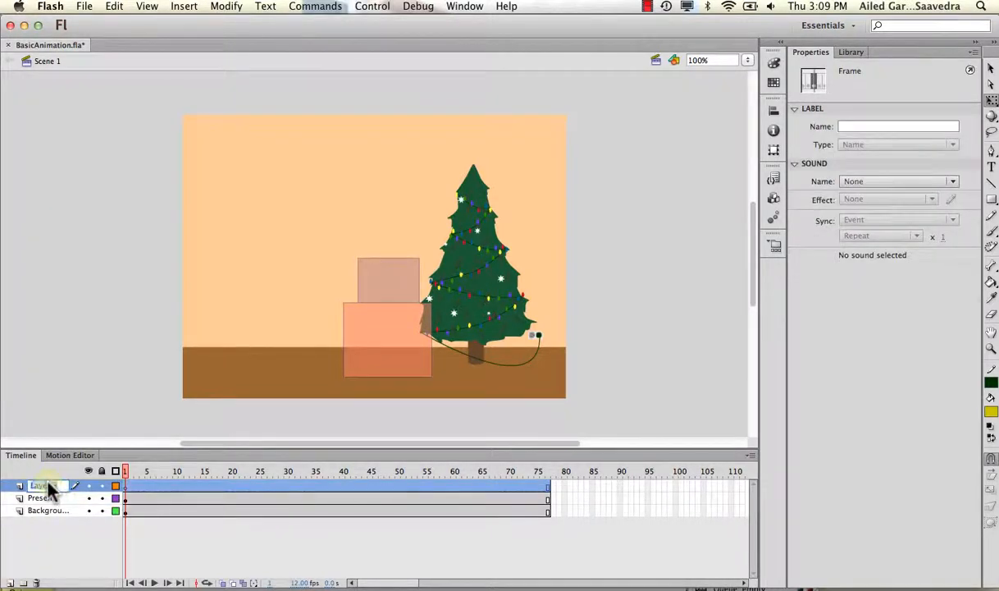
double_click(41, 486)
type("Prese")
type("nts")
type(" animation")
key("Return")
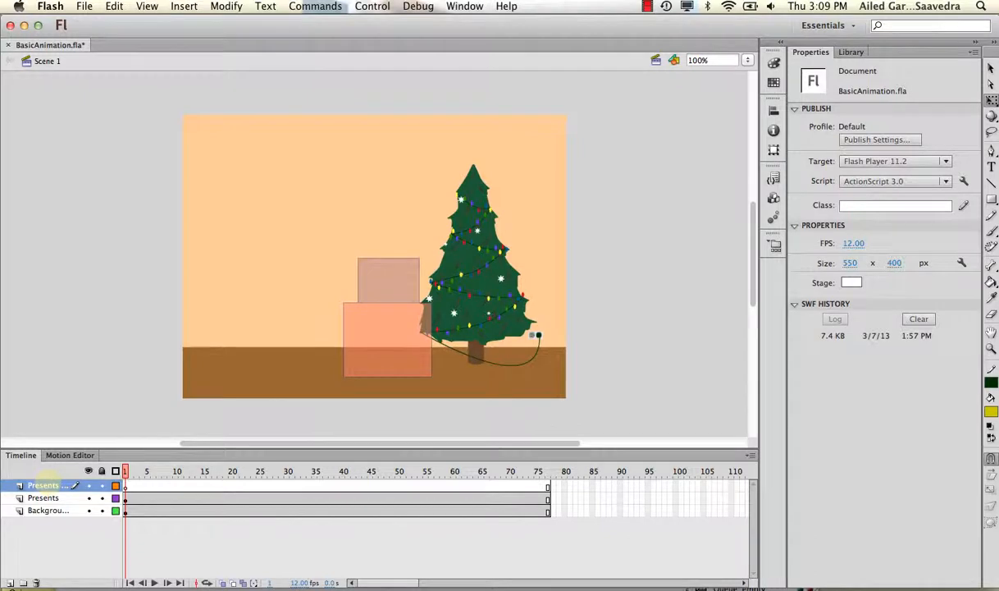
Place a second instance of the shapes symbol beside the tinted presents in frame 1 of the new layer.
left_click(125, 487)
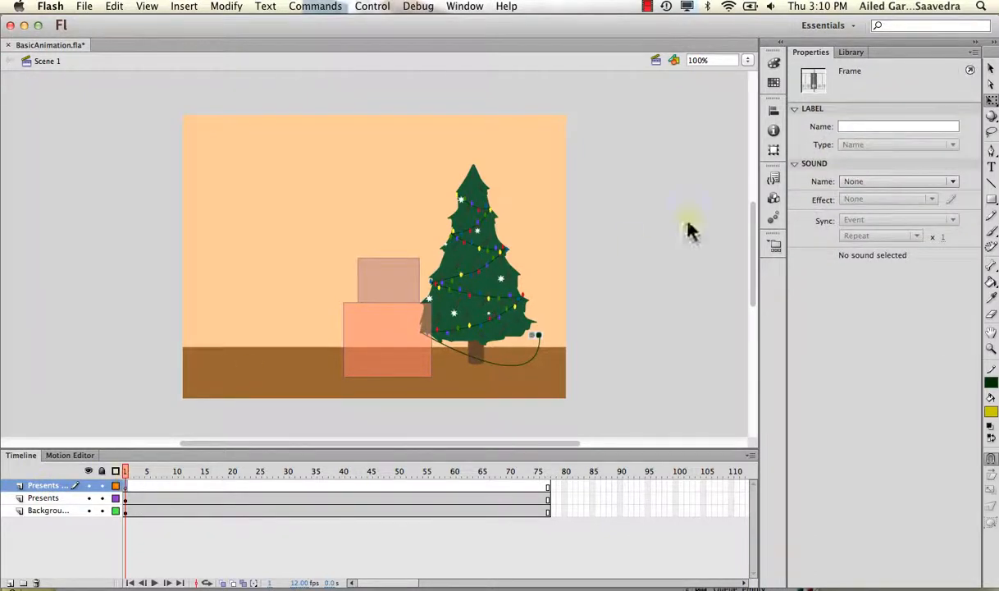
left_click(853, 52)
left_click_drag(884, 155, 279, 242)
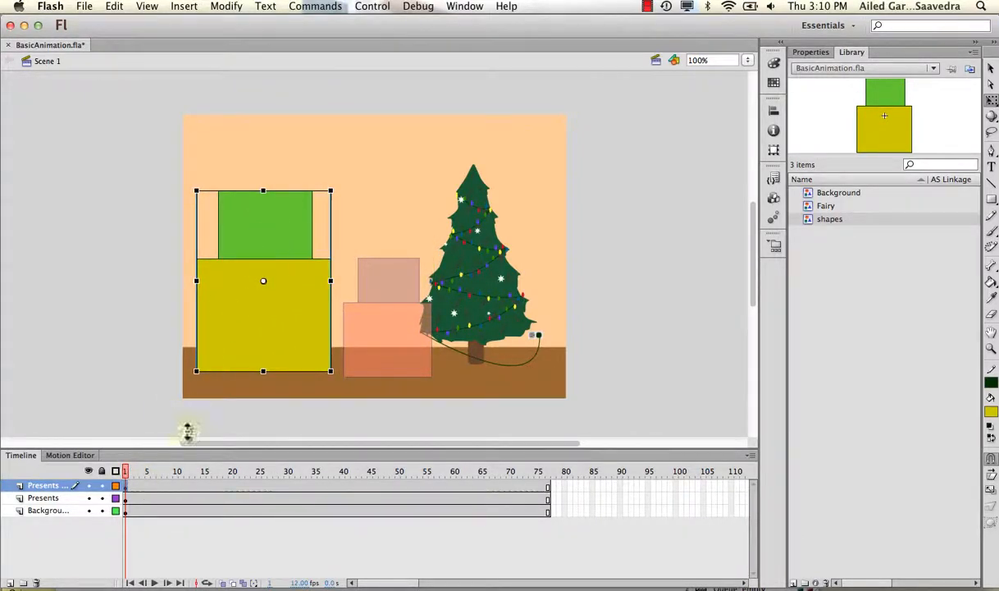
Create a motion tween on the Presents animation layer.
left_click(255, 490)
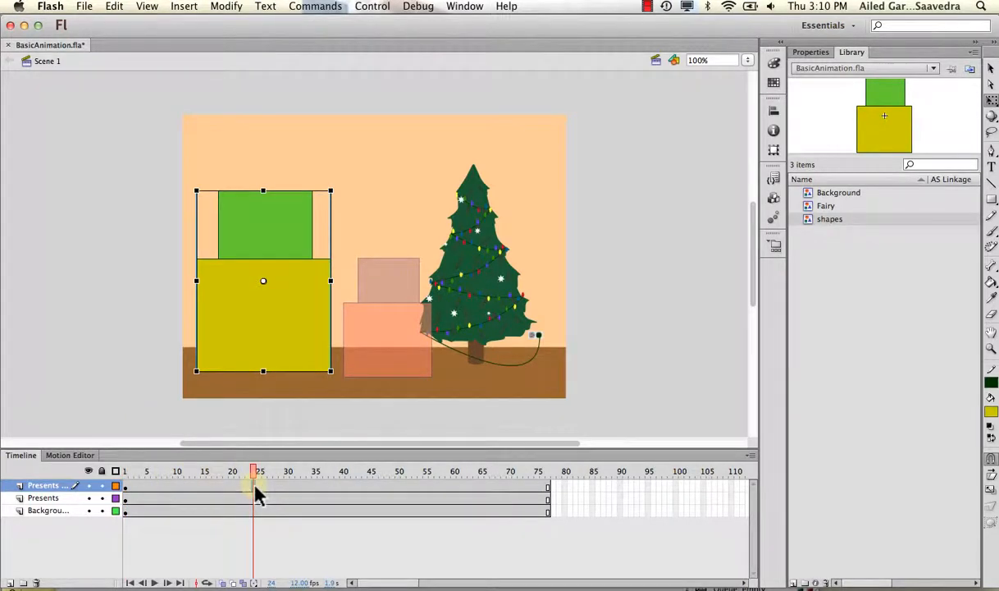
right_click(254, 486)
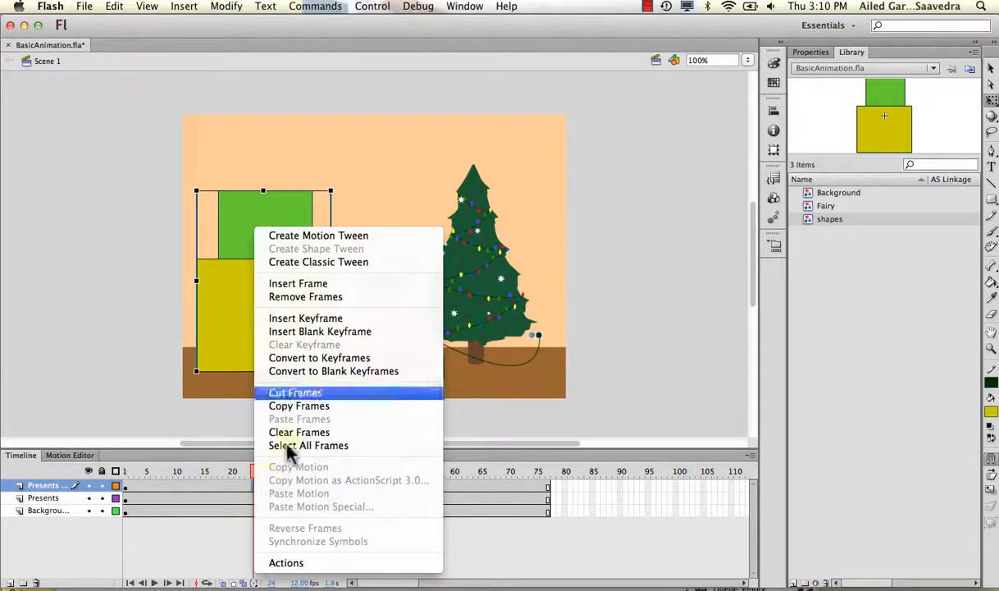
left_click(326, 235)
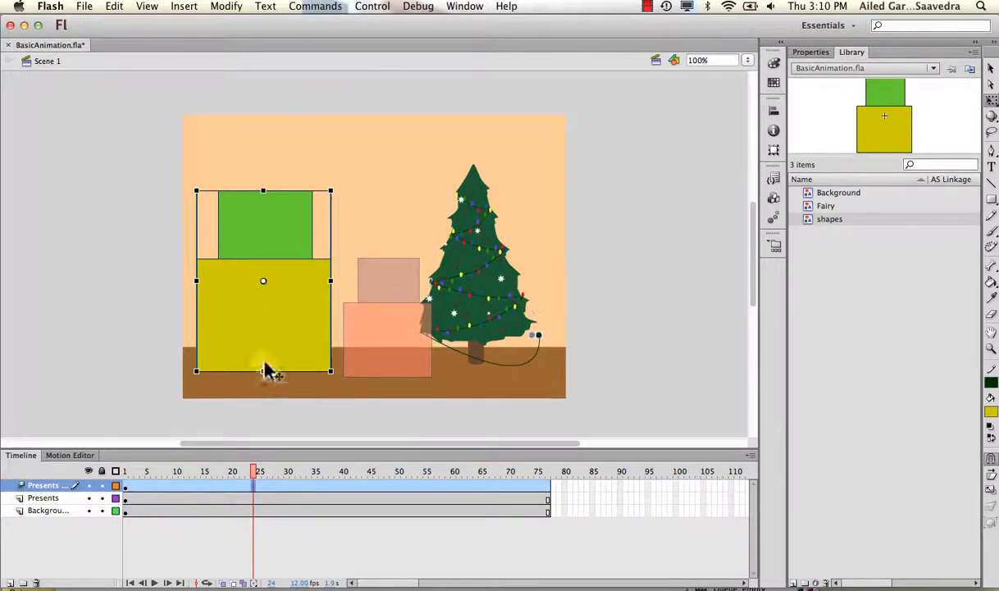
Change the untinted presents instance's behavior to Movie Clip at frame 77, the end of the tween.
left_click_drag(257, 482, 551, 473)
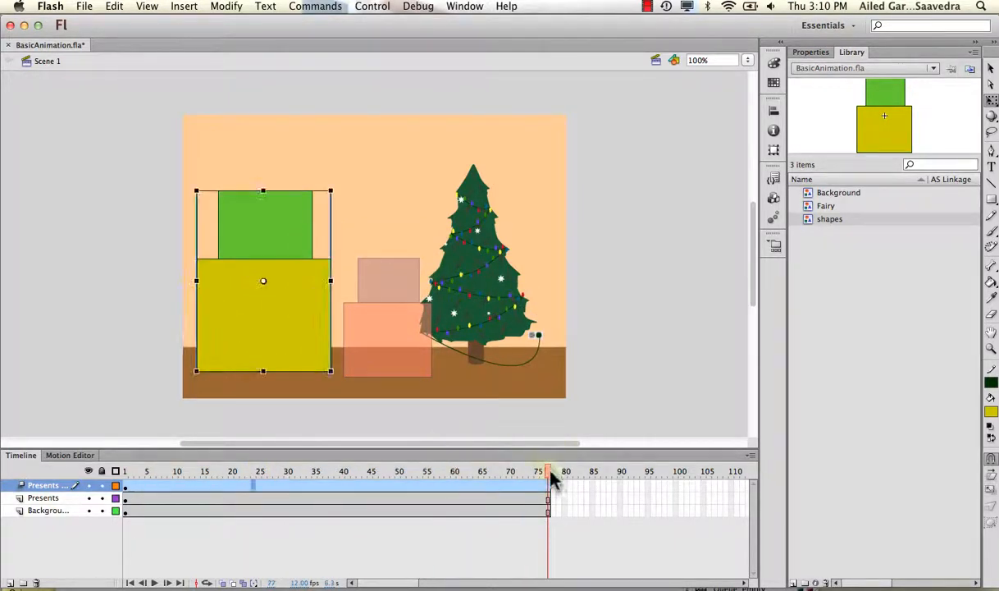
left_click(242, 296)
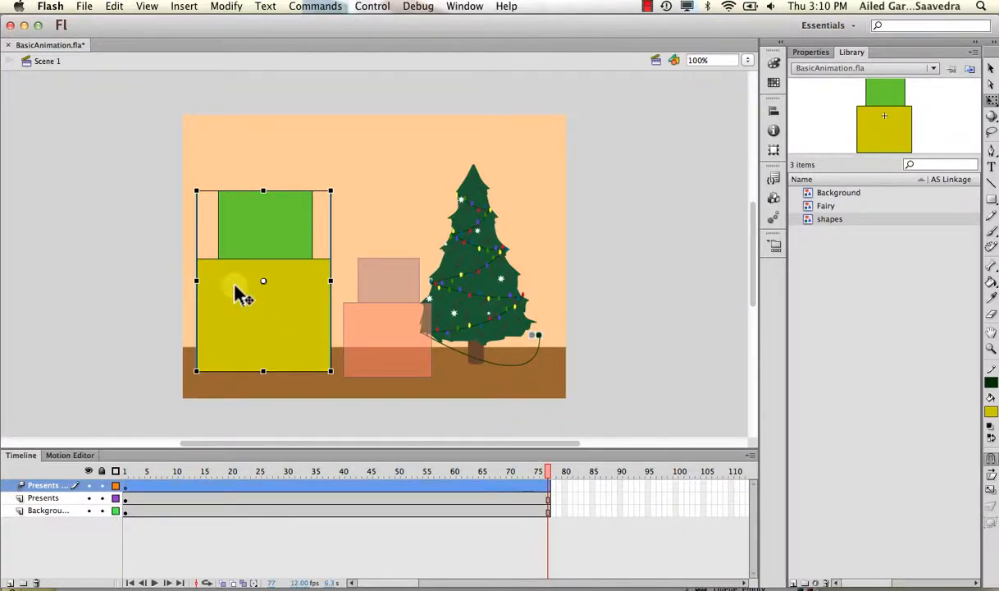
left_click(811, 54)
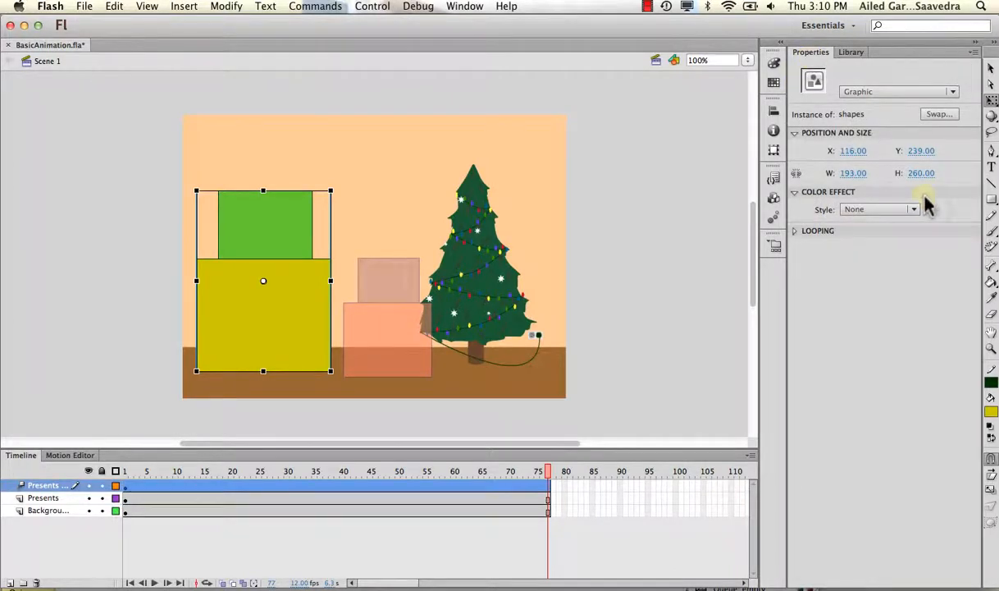
left_click(904, 91)
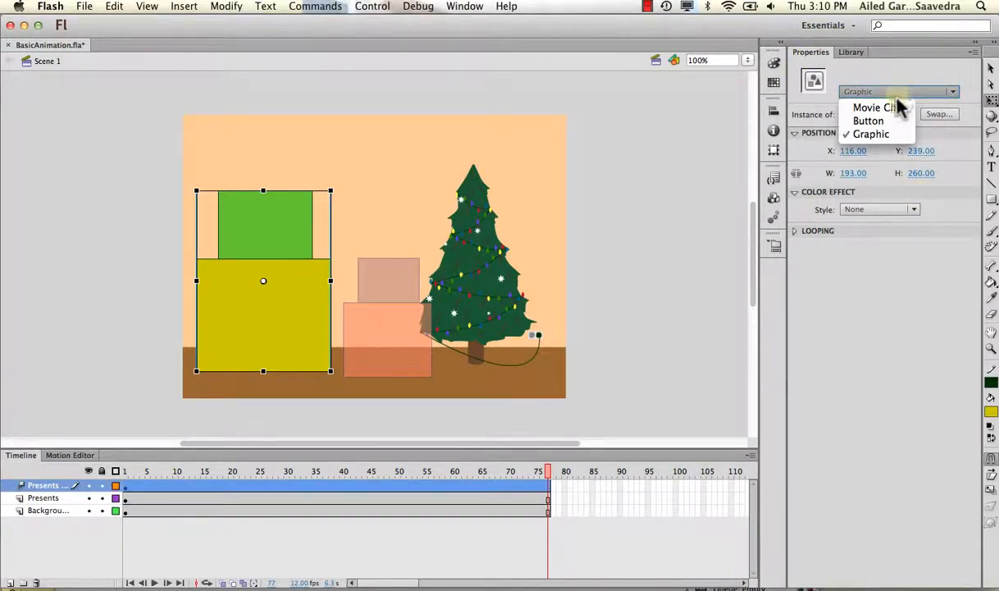
left_click(902, 109)
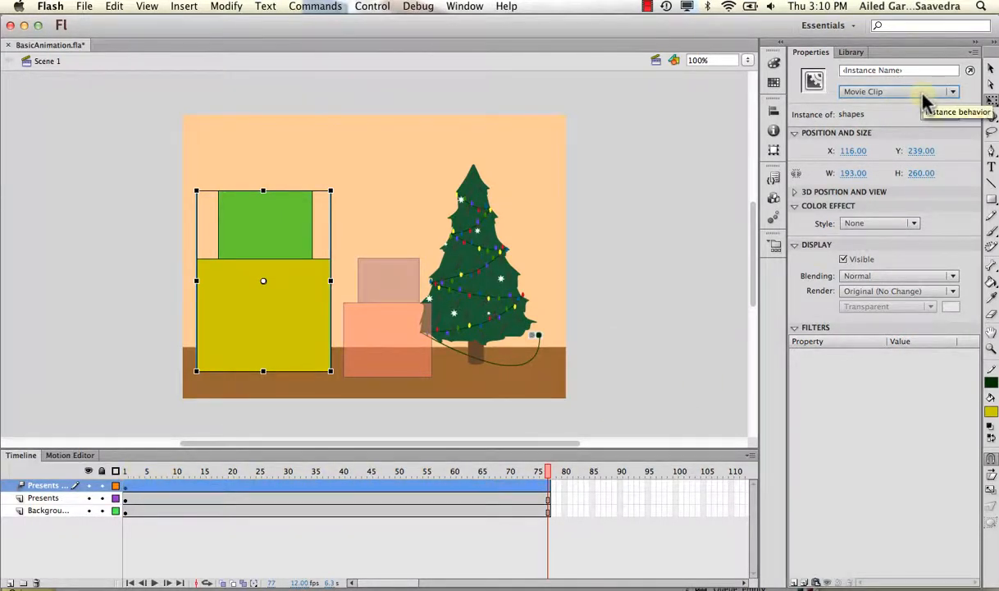
Apply an Advanced color effect to the presents at frame 77: alpha 43%, red 84%, green 42%, blue -62%.
left_click(909, 222)
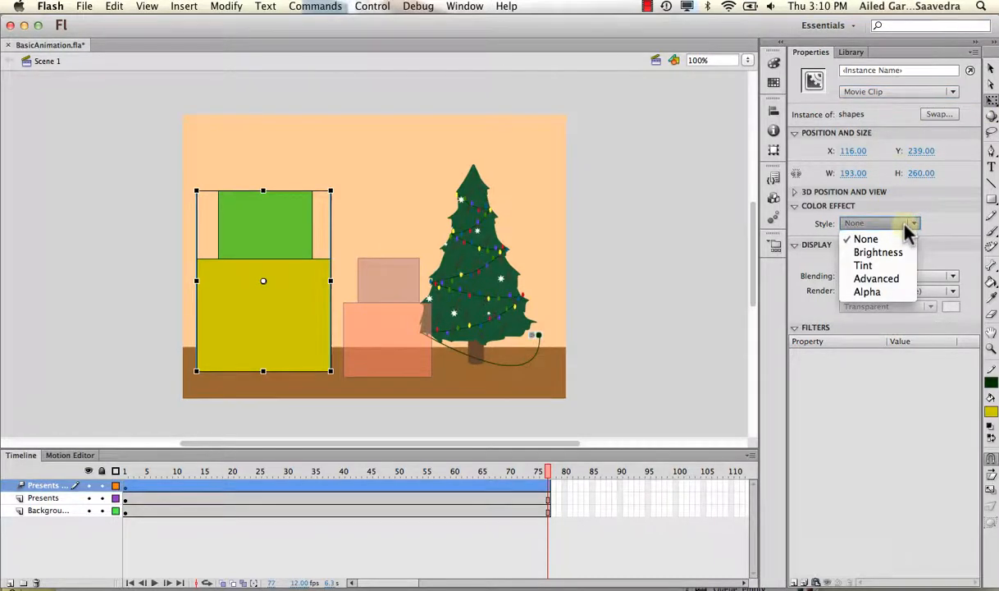
left_click(902, 279)
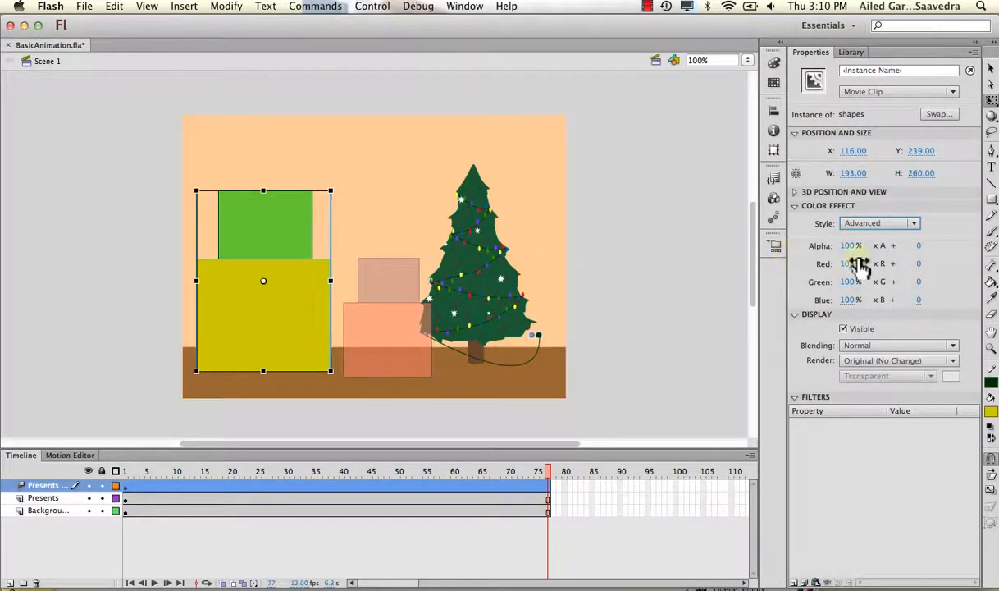
left_click_drag(848, 245, 804, 305)
left_click_drag(845, 264, 883, 263)
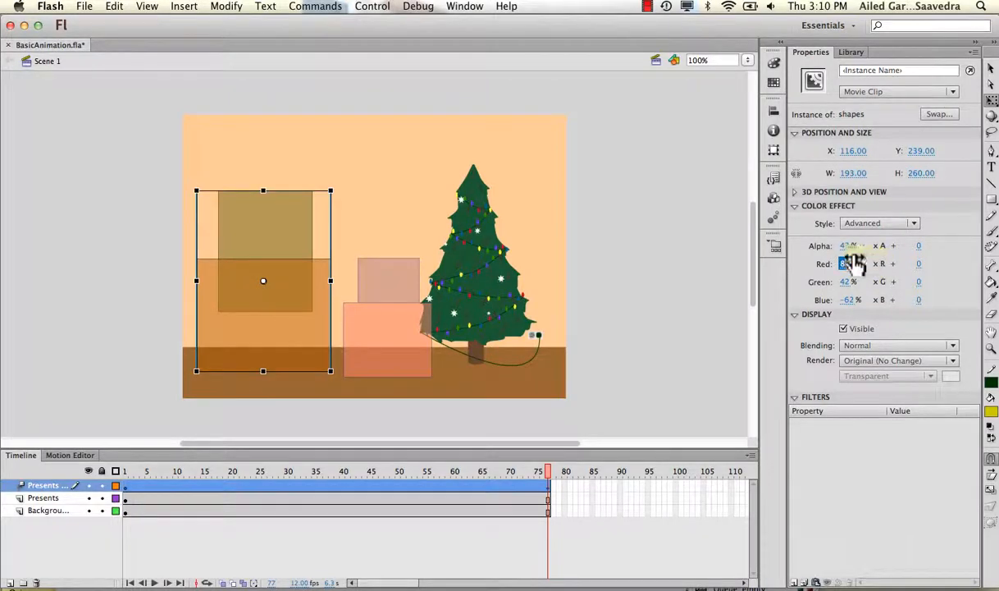
Set the blending of the presents movie clip at frame 77 to Layer.
left_click(857, 344)
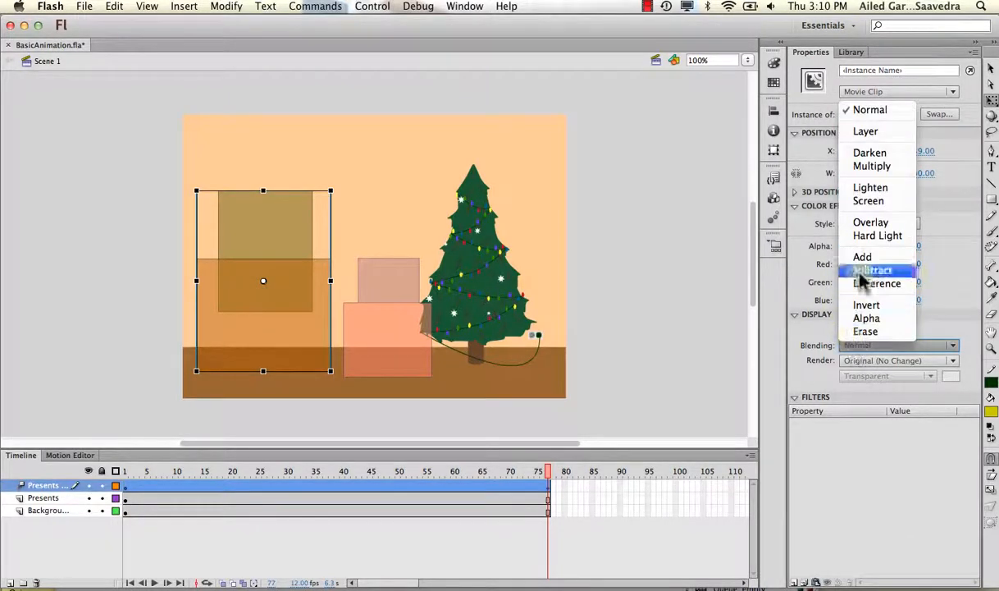
left_click(865, 136)
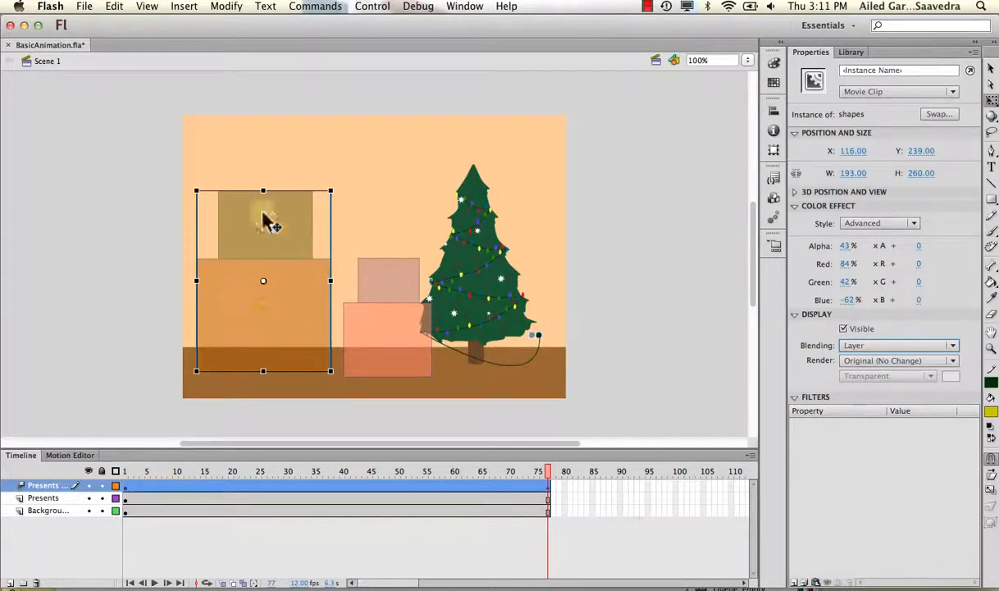
left_click(256, 271)
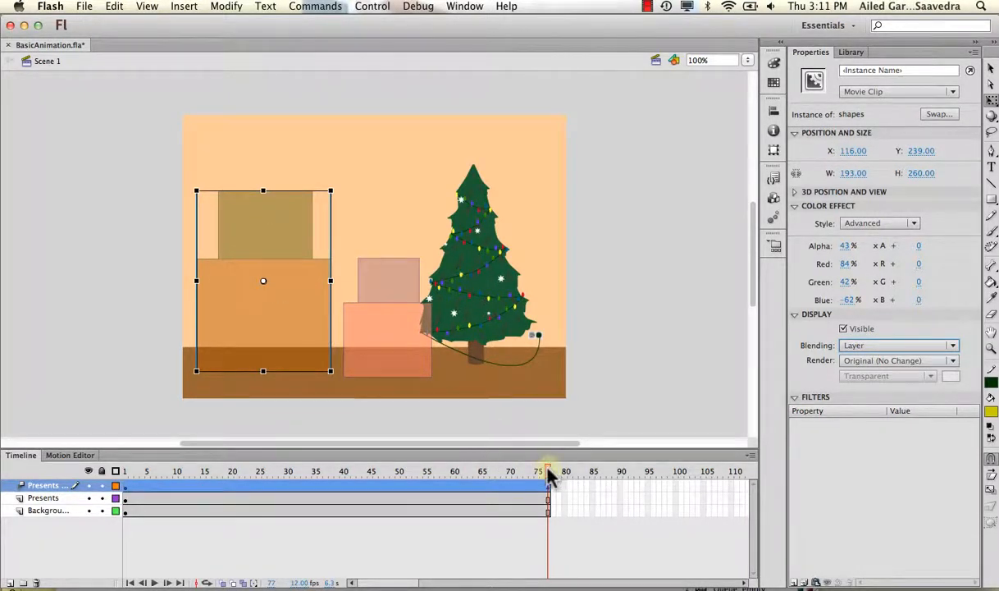
Preview the presents' color tween by scrubbing from frame 1 to frame 47.
left_click(127, 481)
left_click_drag(126, 472, 197, 470)
left_click(325, 296)
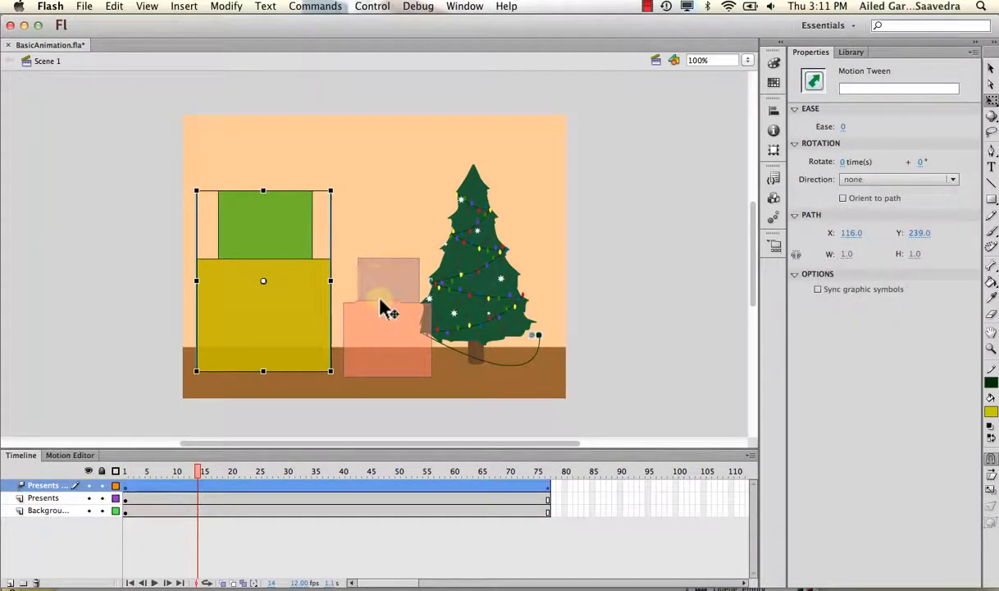
left_click_drag(201, 473, 381, 465)
left_click(270, 353)
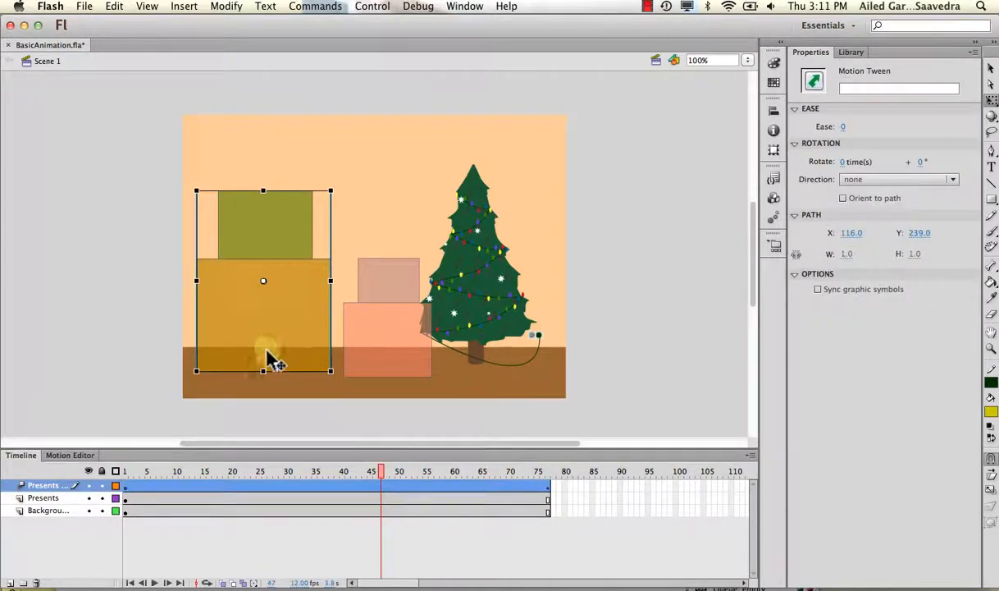
Set the alpha of the animated presents to 1% at frame 22.
left_click(382, 469)
left_click_drag(381, 469, 242, 480)
left_click(242, 484)
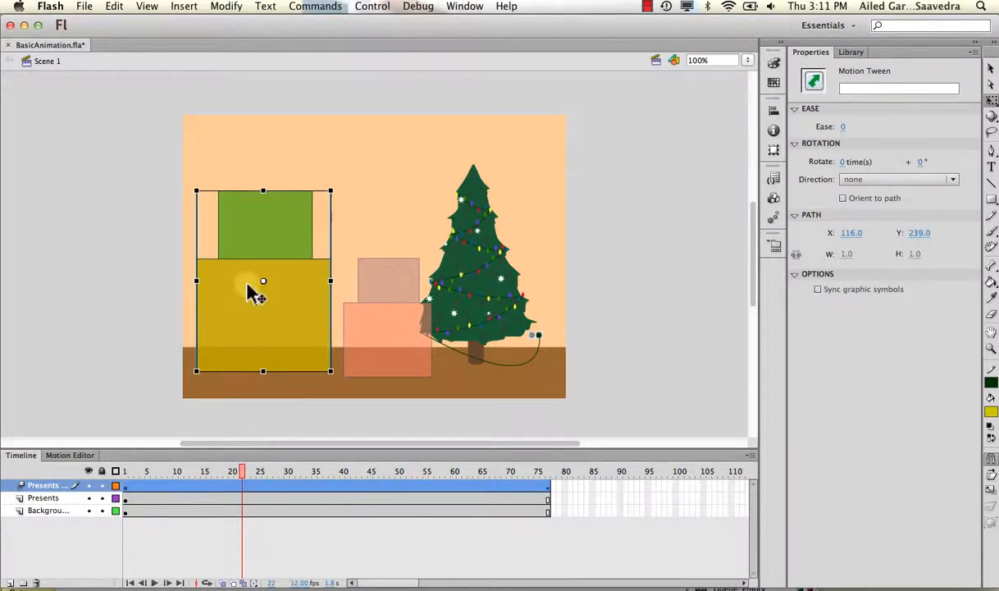
left_click(236, 311)
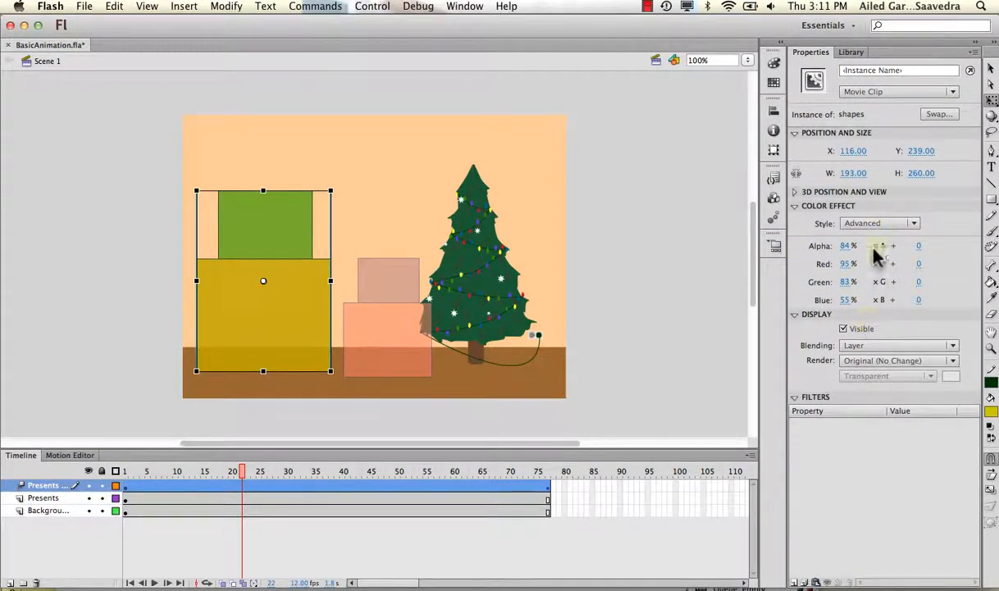
left_click_drag(846, 245, 798, 264)
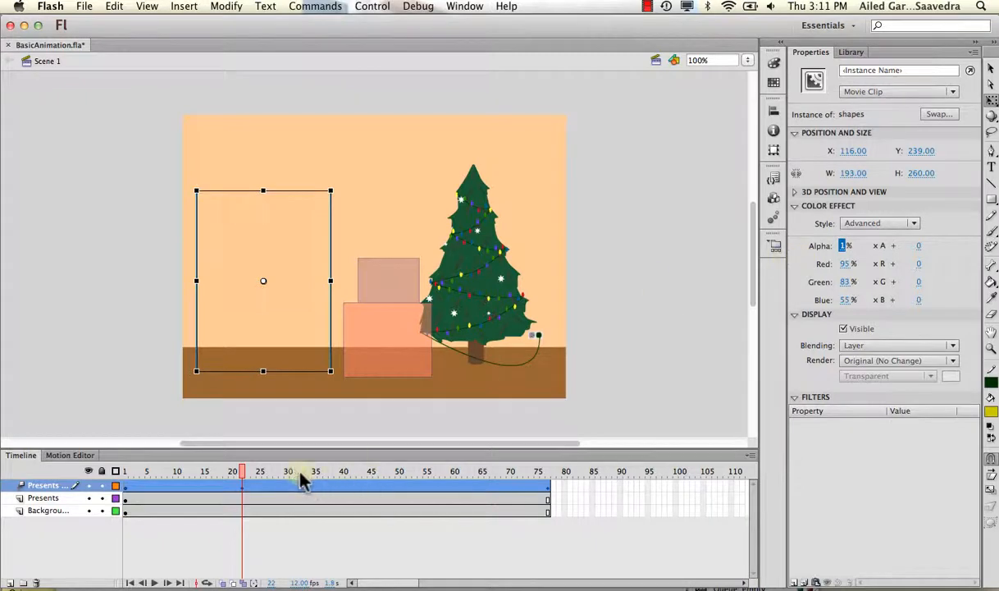
Raise the alpha of the animated presents to 69% at frame 43.
left_click_drag(291, 472, 362, 471)
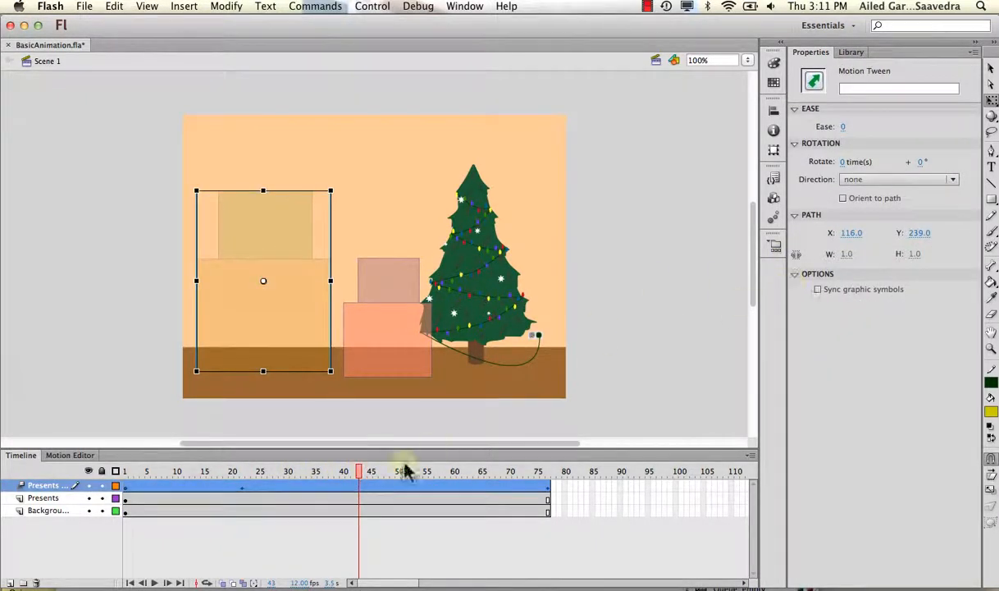
left_click(316, 326)
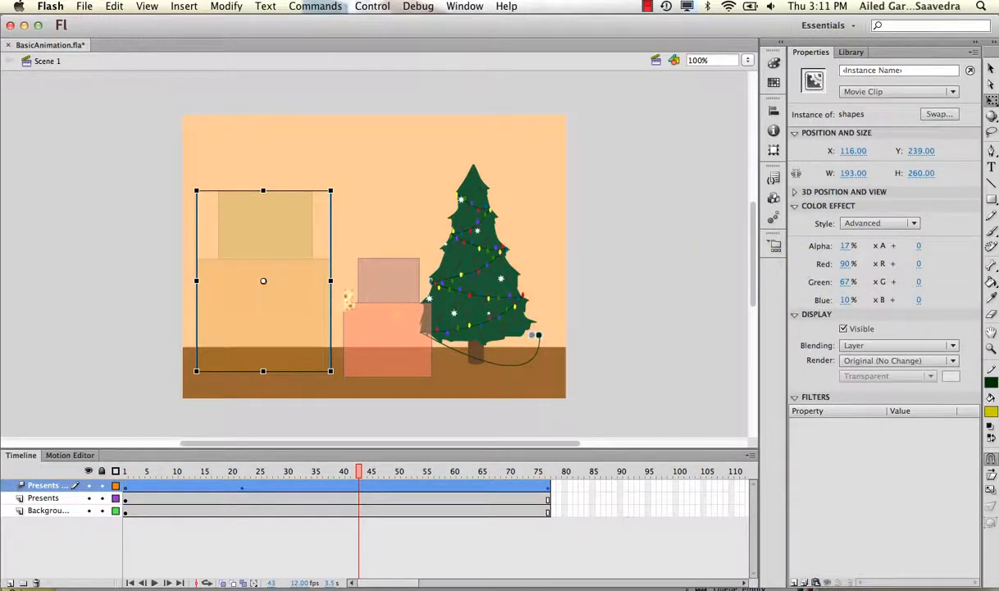
left_click_drag(846, 245, 887, 247)
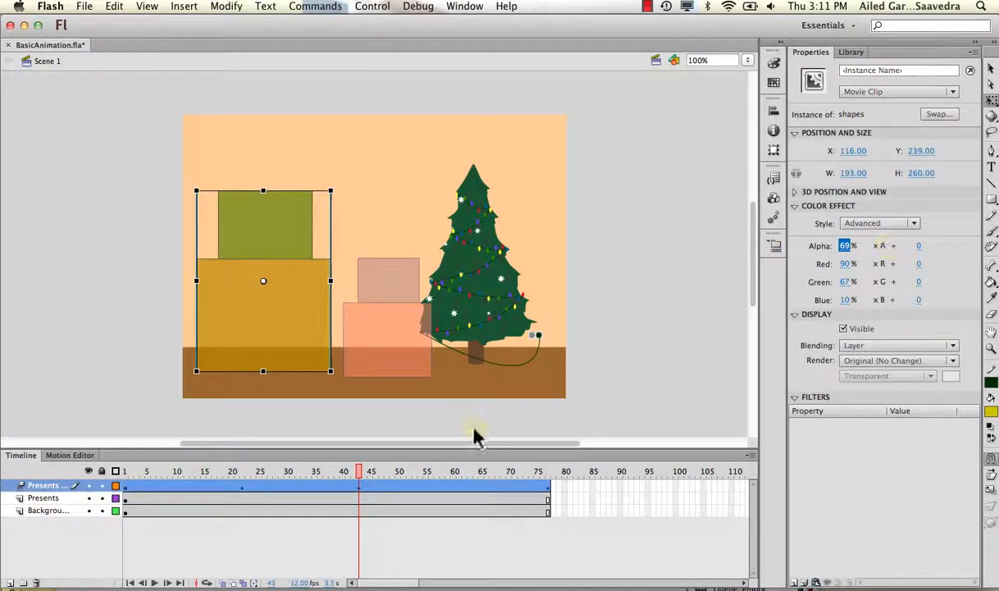
Lower the alpha of the animated presents at frame 62 until they are almost fully transparent.
left_click(465, 484)
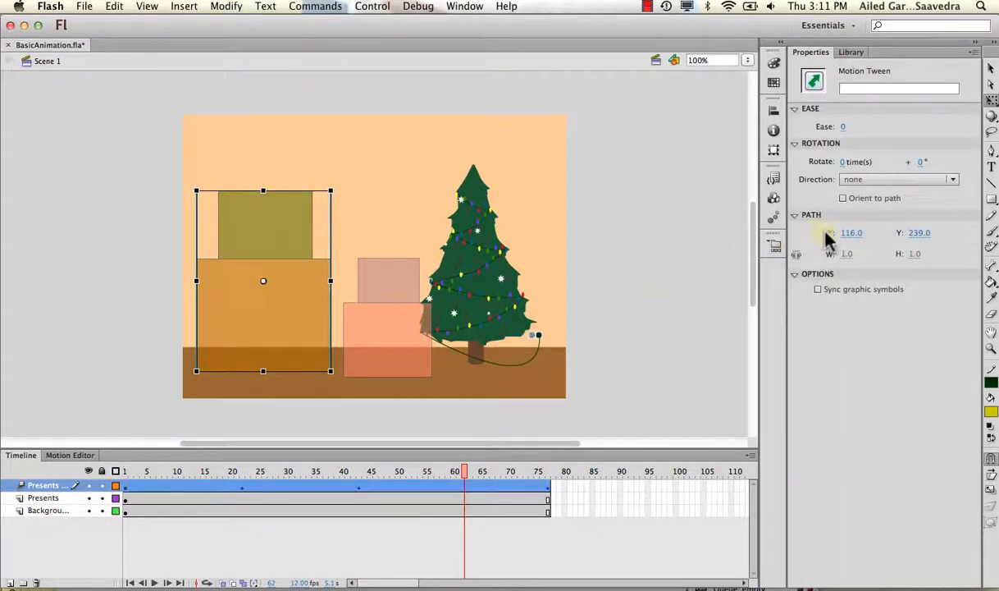
left_click(300, 263)
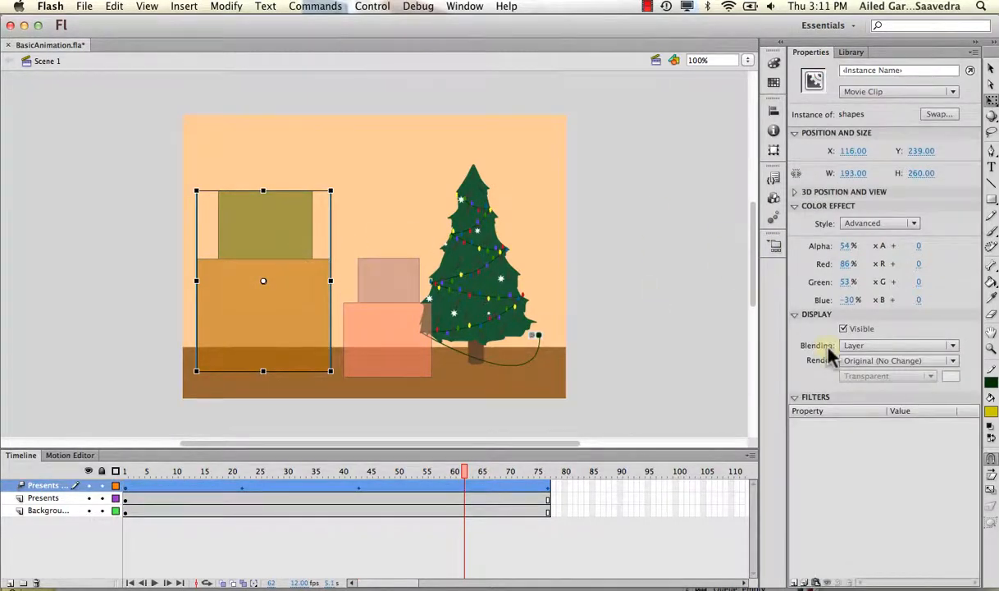
left_click_drag(847, 246, 784, 234)
Preview the fading presents from the start of the timeline to frame 45 and check the instance's behavior options there.
left_click(129, 473)
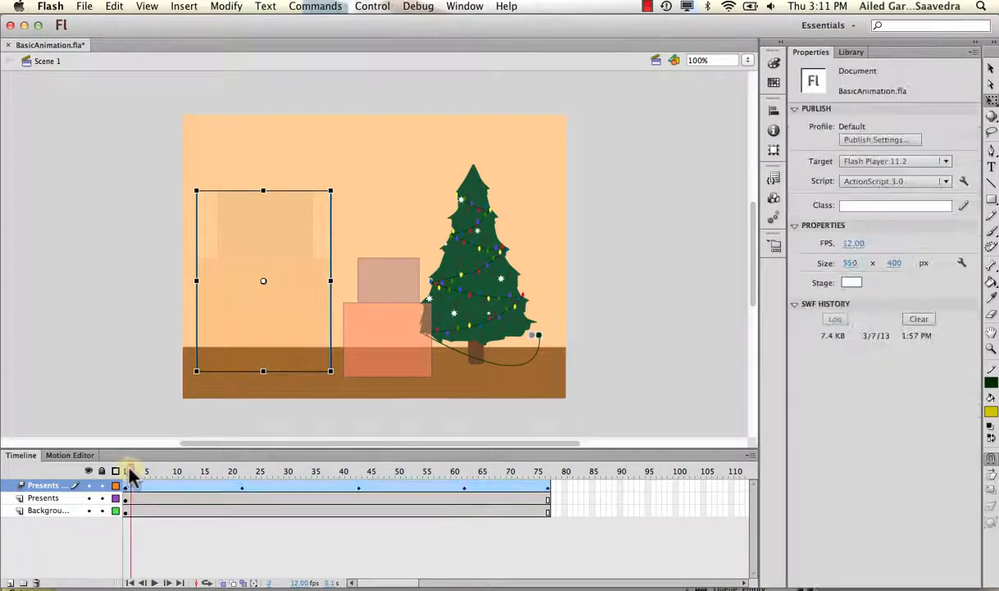
left_click_drag(129, 473, 203, 456)
left_click(208, 488)
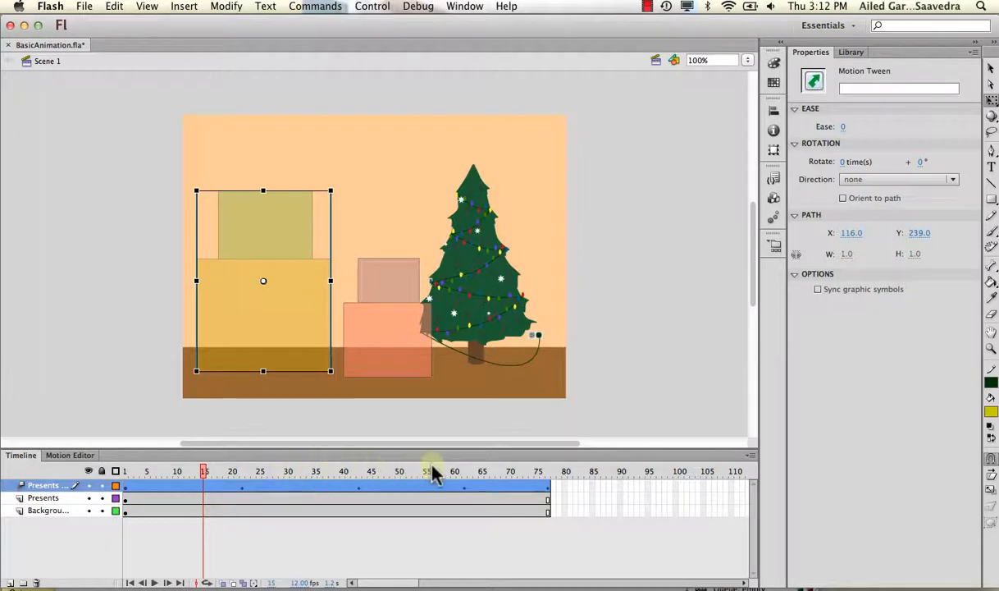
left_click_drag(202, 470, 373, 468)
left_click(277, 235)
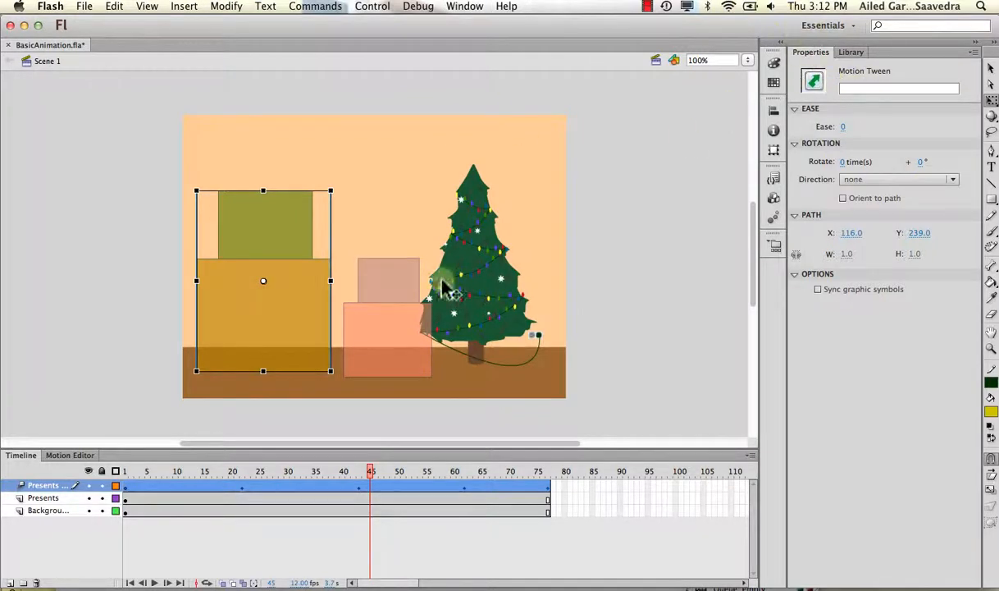
left_click(300, 287)
left_click(866, 93)
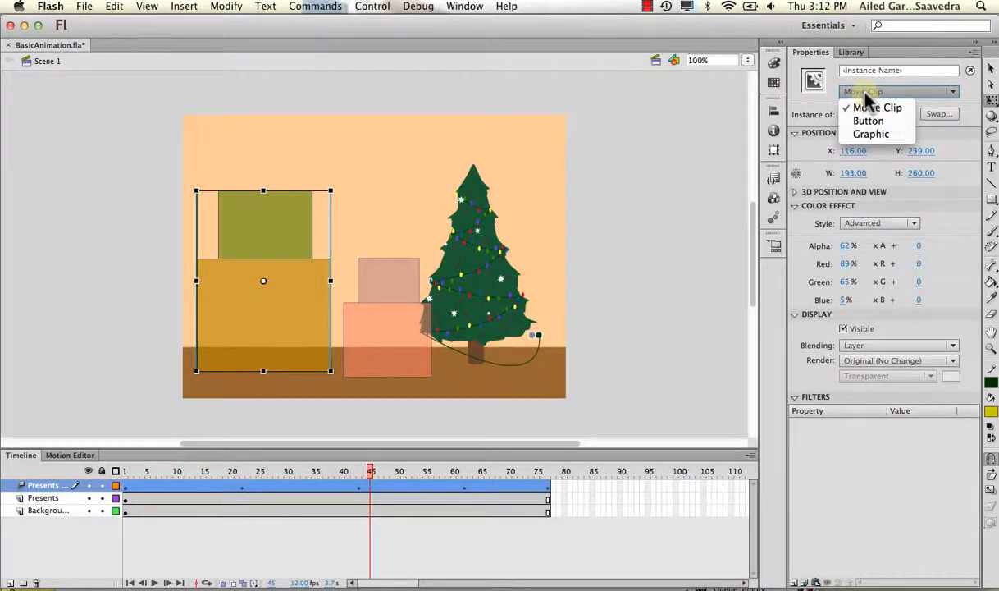
left_click(868, 96)
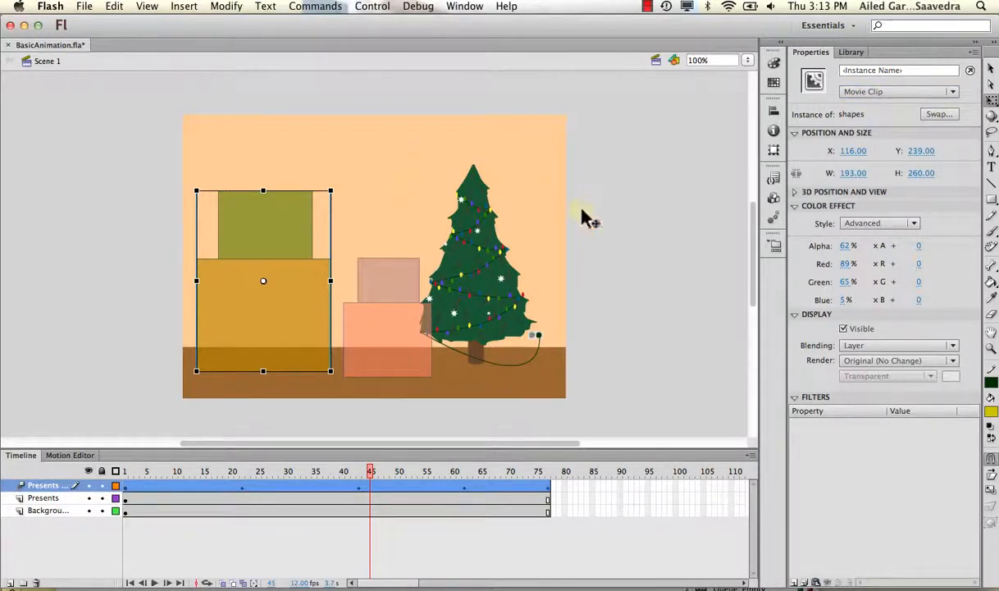
Add a new layer above Presents animation and name it "blending presents".
left_click(11, 582)
left_click(37, 489)
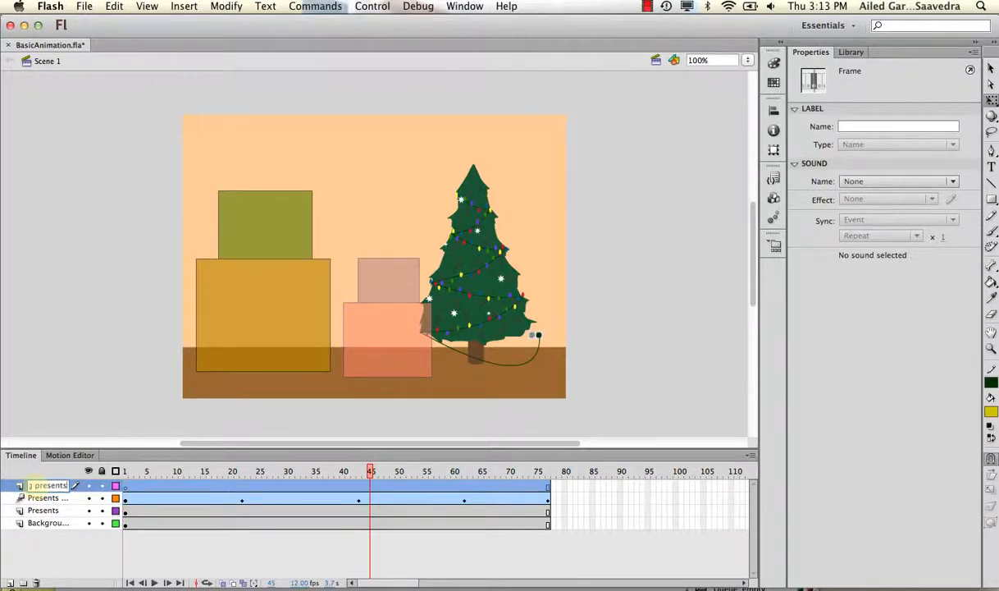
key("Return")
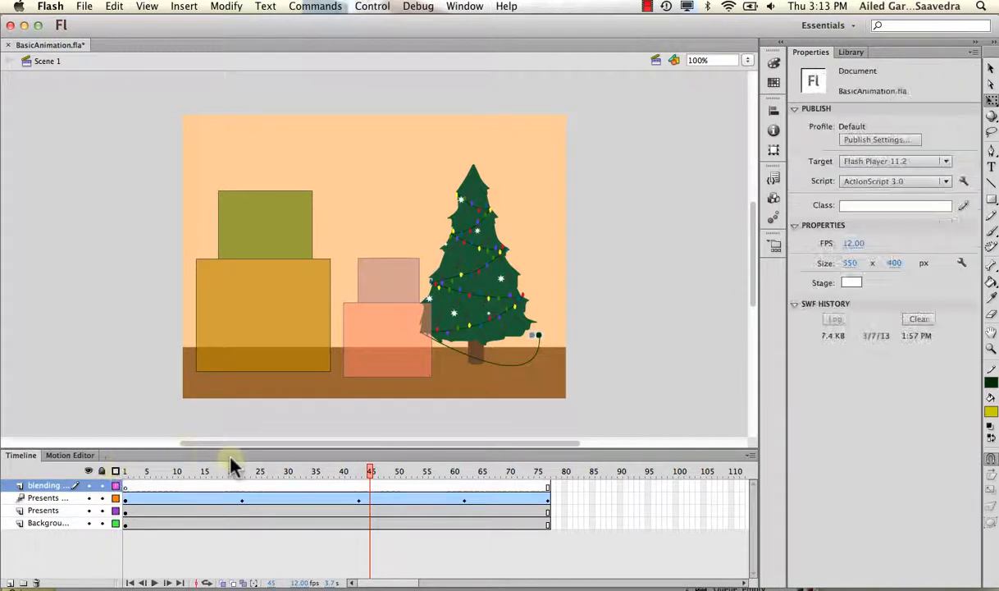
Place another instance of the shapes symbol on the blending presents layer, between the animated presents and the tree.
left_click(851, 53)
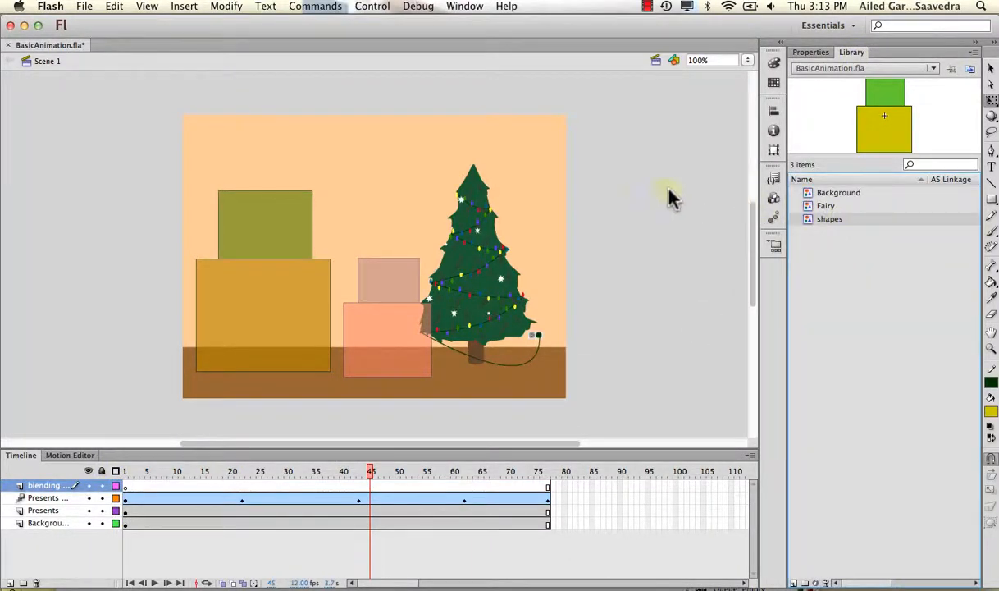
left_click_drag(486, 212, 415, 192)
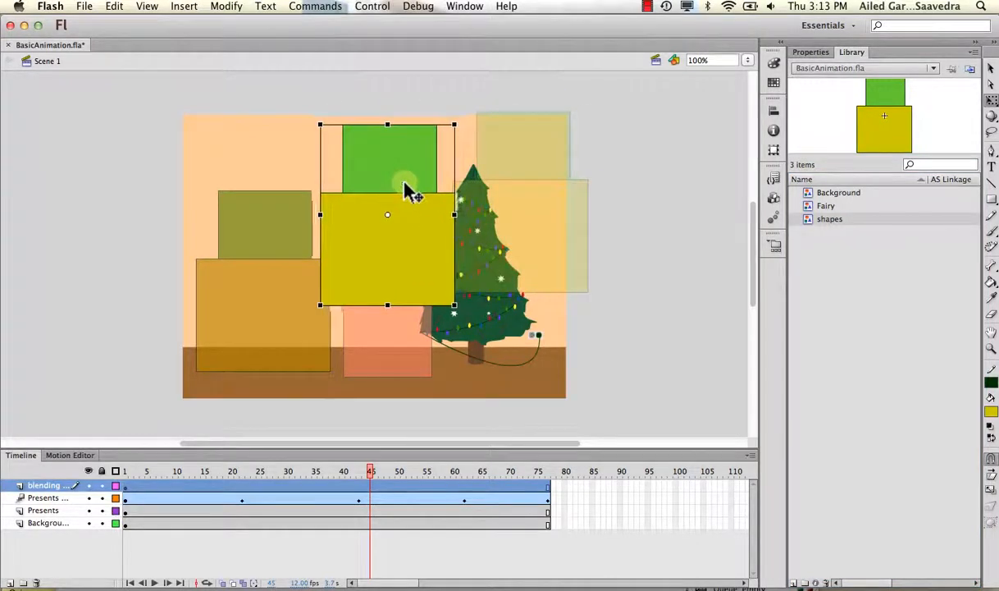
left_click(270, 471)
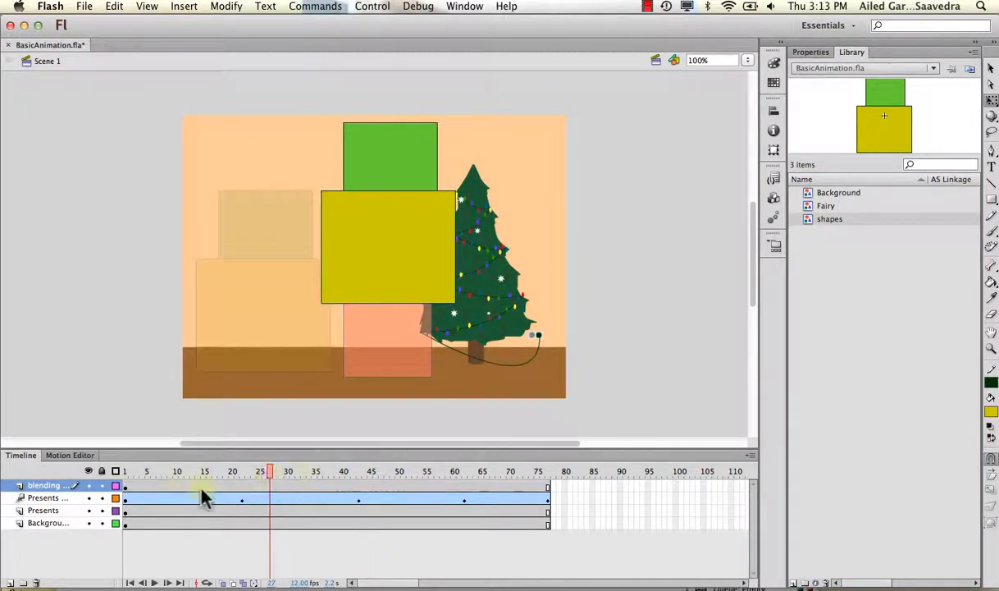
Select the new presents instance at frame 49 and change its behavior to Movie Clip.
left_click(394, 490)
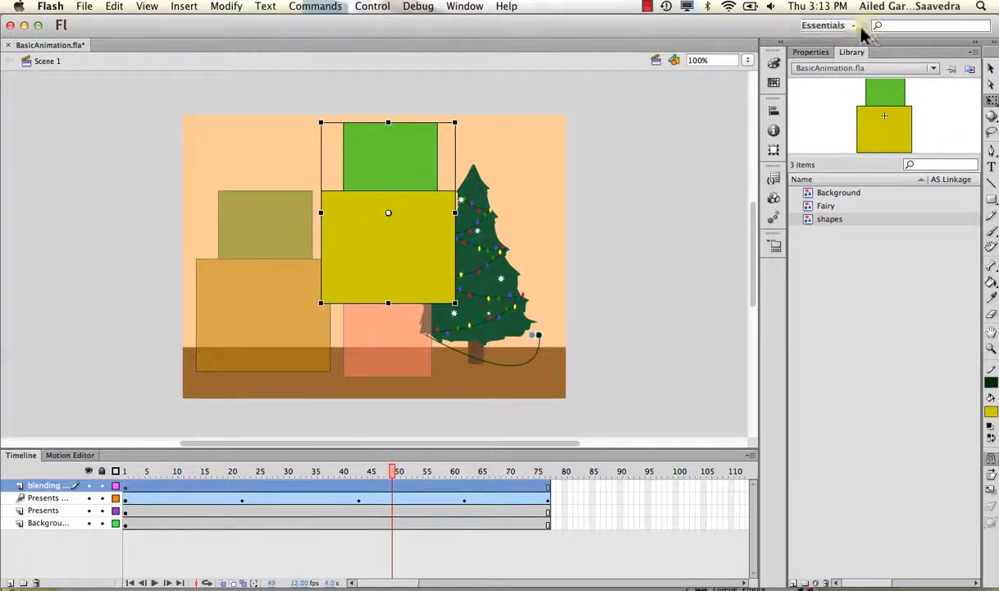
left_click(811, 51)
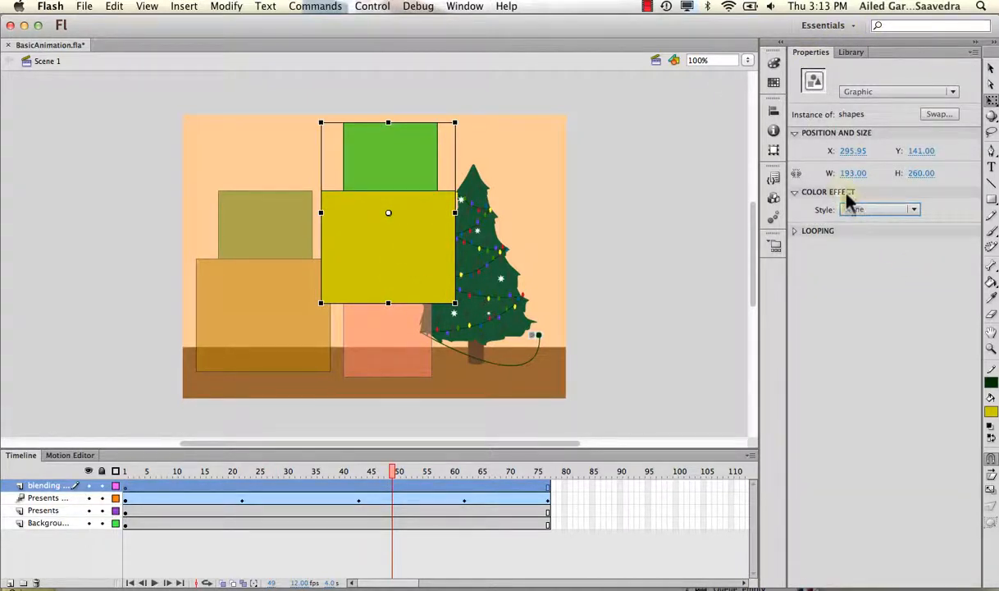
left_click(884, 91)
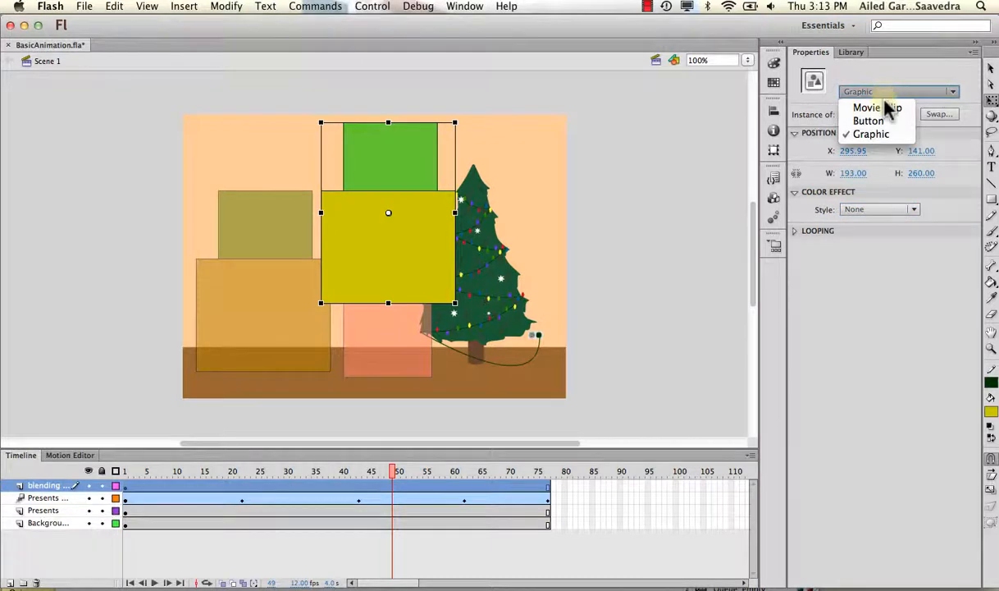
left_click(885, 105)
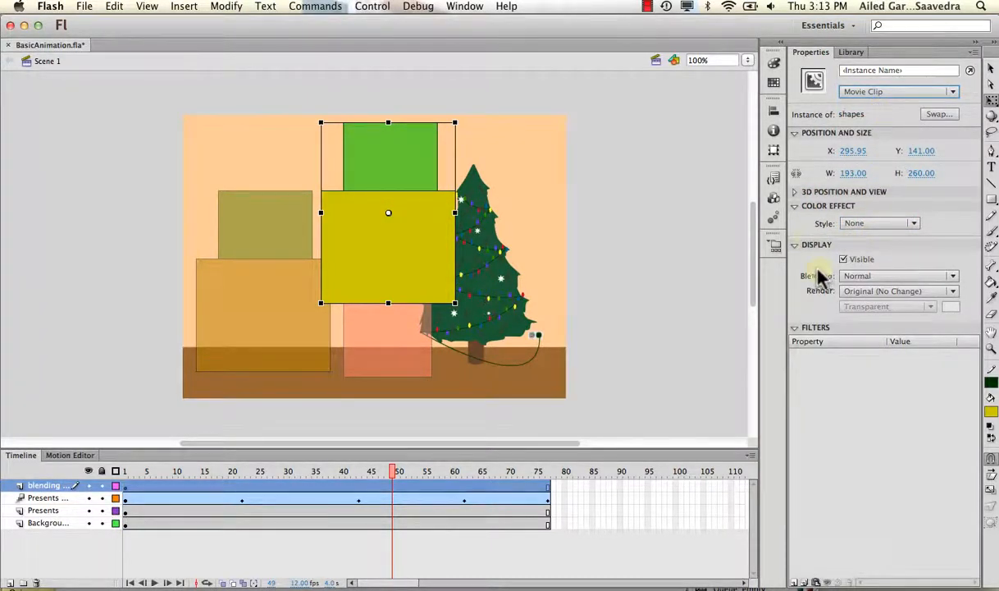
Try Darken blending on the new presents instance.
left_click(858, 276)
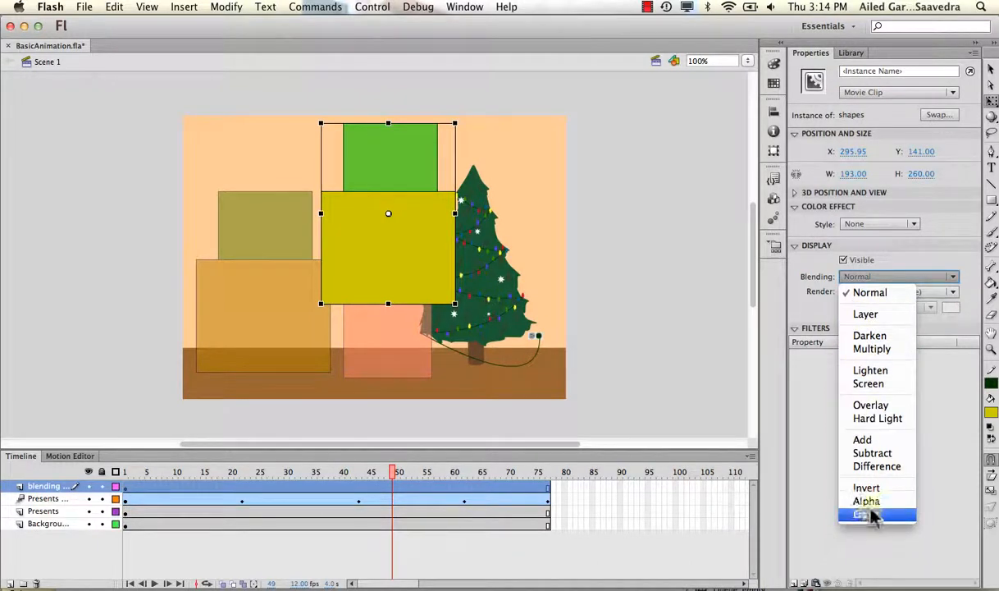
left_click(873, 337)
Set the new presents' blending to Multiply and move them over the Christmas tree.
left_click(886, 276)
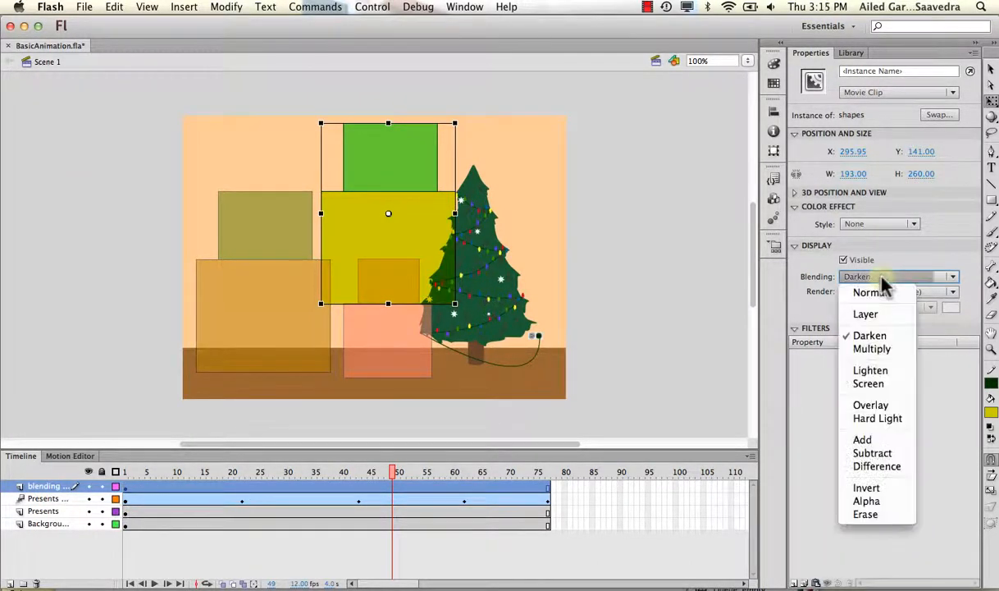
left_click(871, 349)
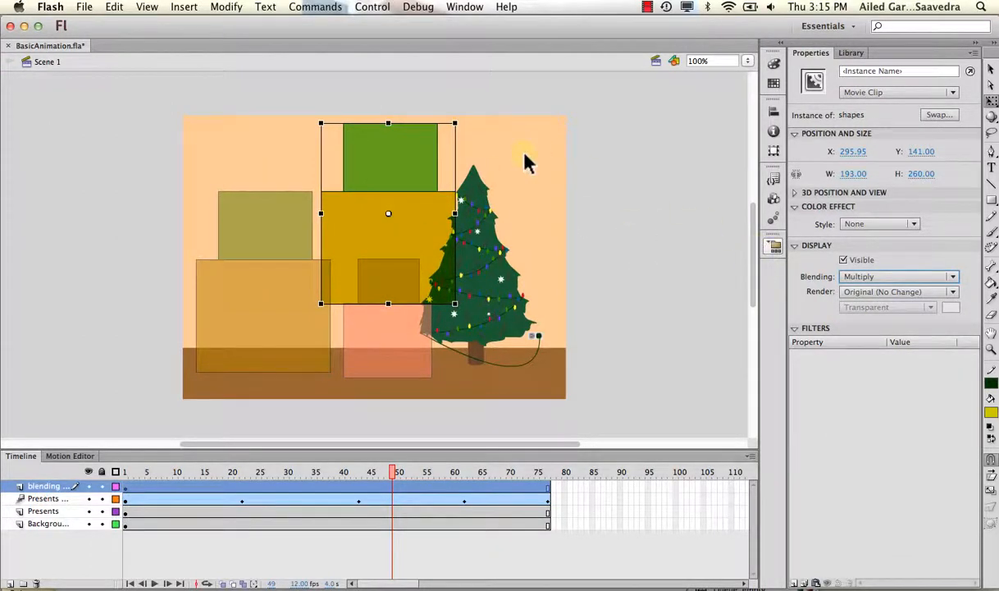
left_click_drag(392, 156, 505, 216)
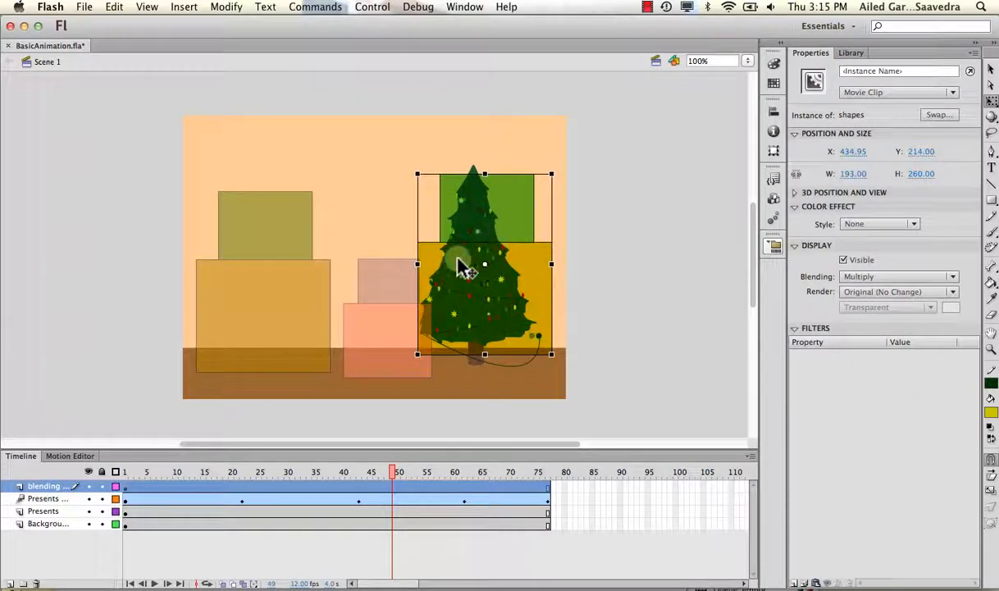